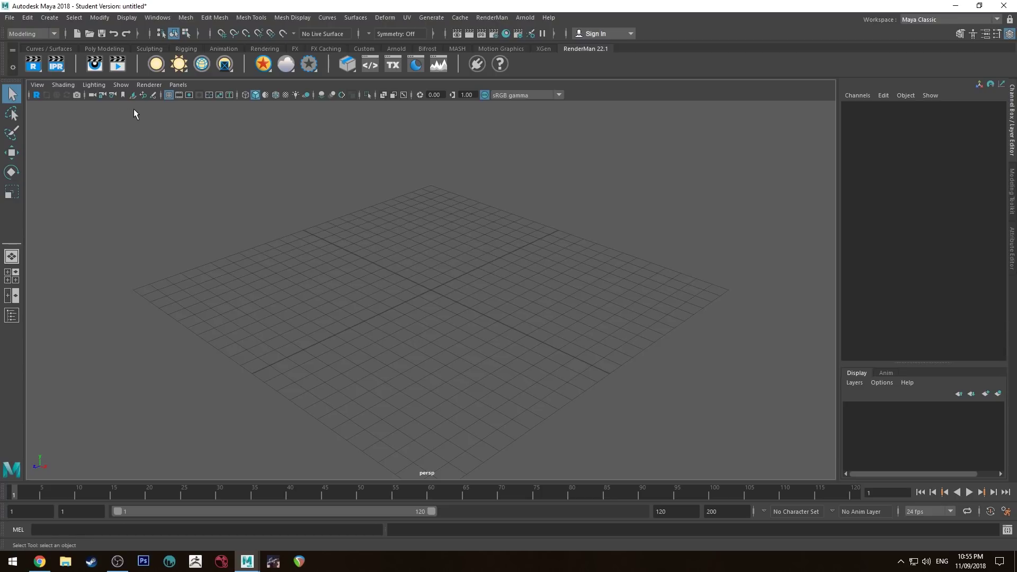
Create a polygon plane and scale it up to about 24 so it covers the grid as a floor
alt+middle_drag(446, 303, 440, 278)
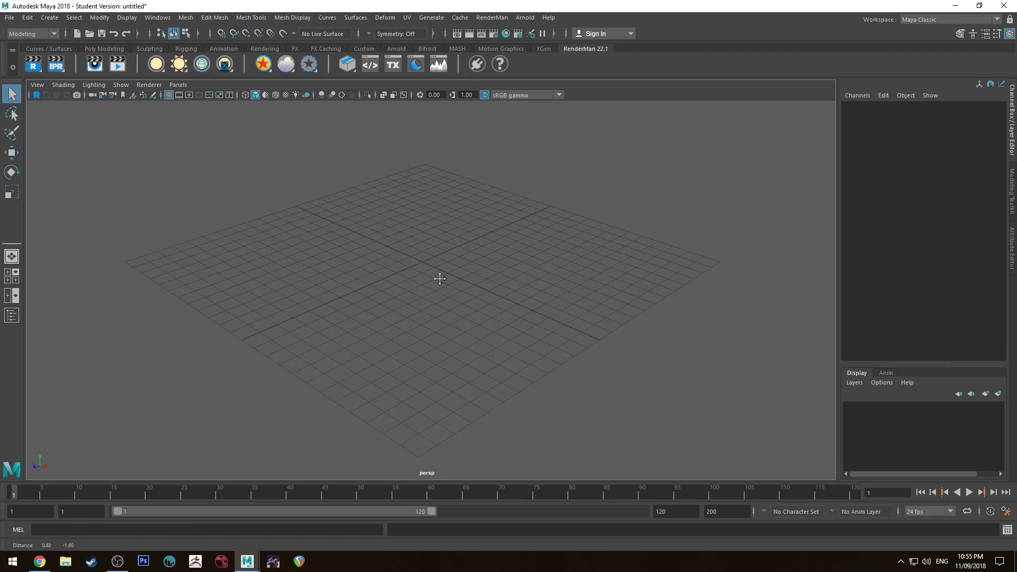
click(96, 48)
click(122, 63)
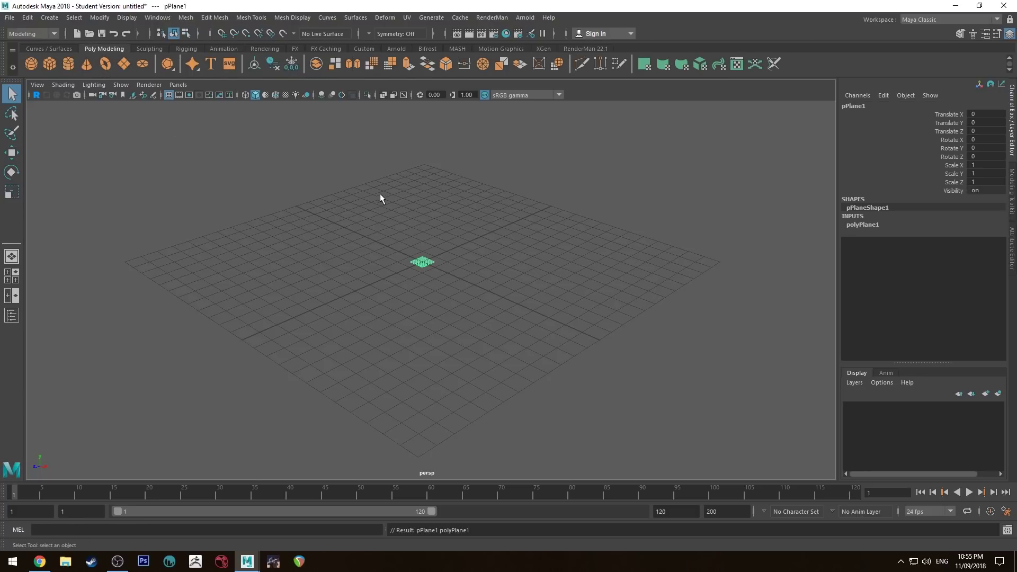
key(e)
key(r)
drag(422, 262, 731, 320)
click(730, 320)
Put the floor plane on a new display layer, layer1
click(582, 245)
click(983, 396)
click(434, 118)
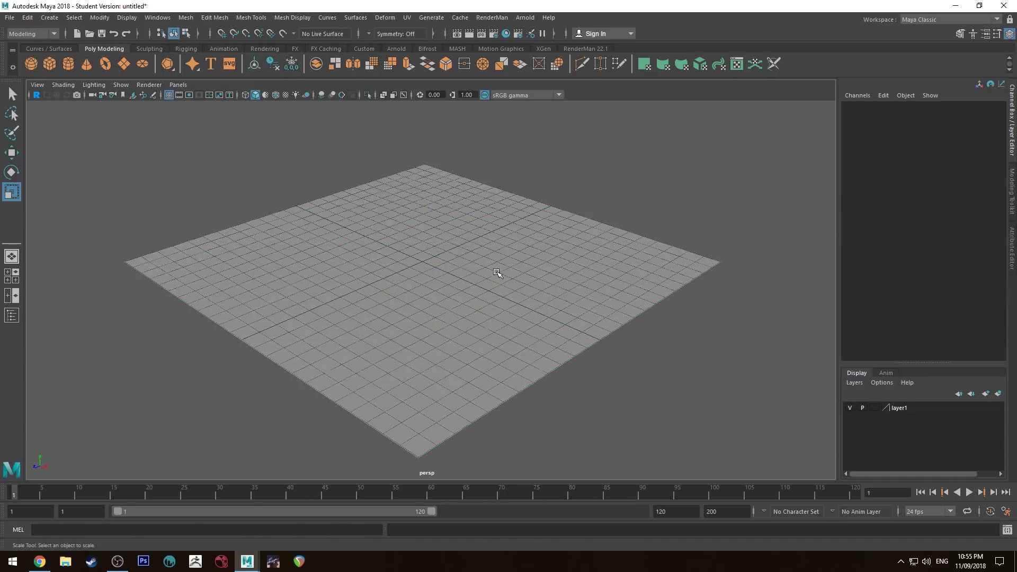
click(594, 49)
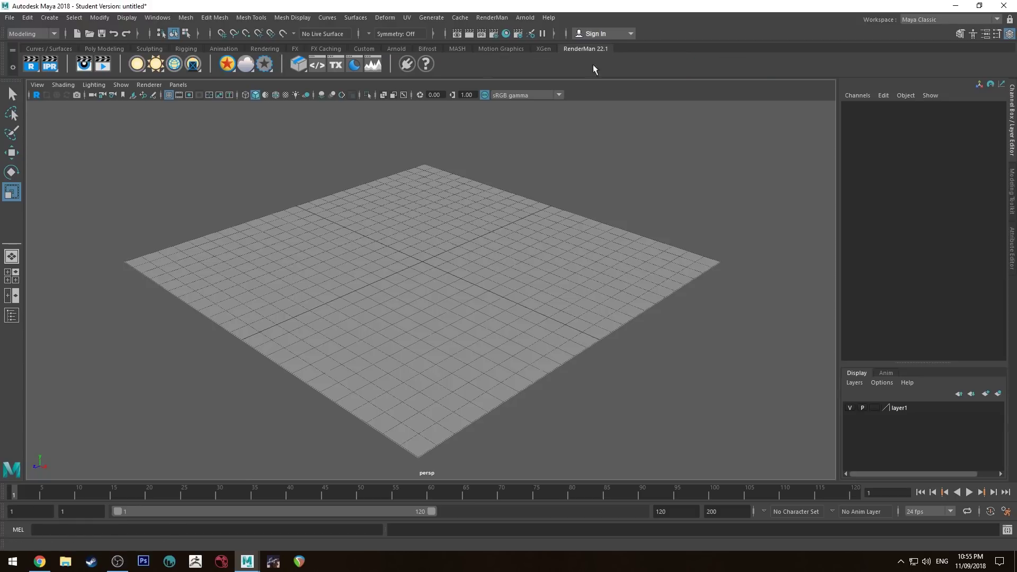
Confirm in the Plug-in Manager that RenderMan_for_Maya is loaded
click(157, 18)
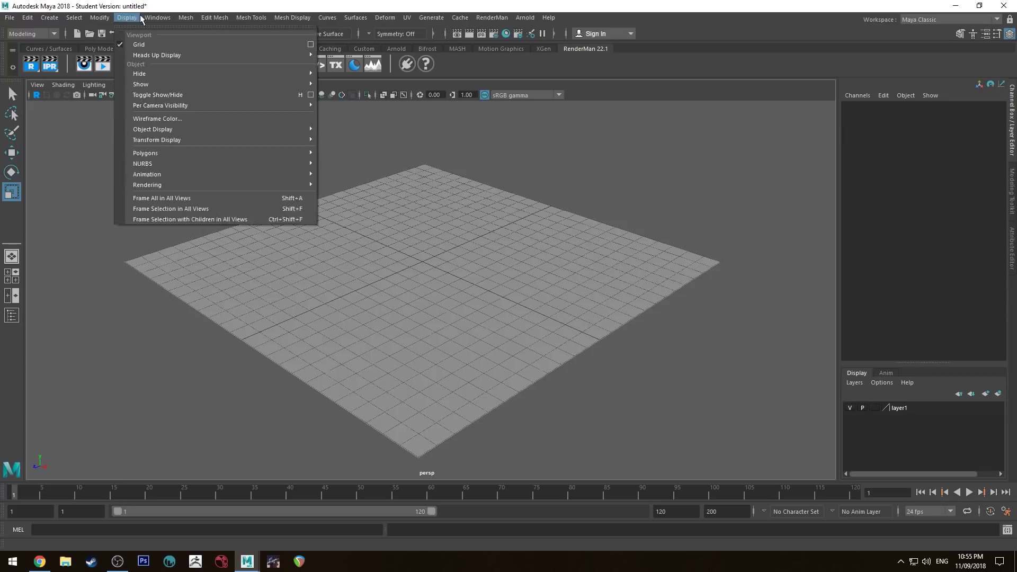
mouse_move(211, 119)
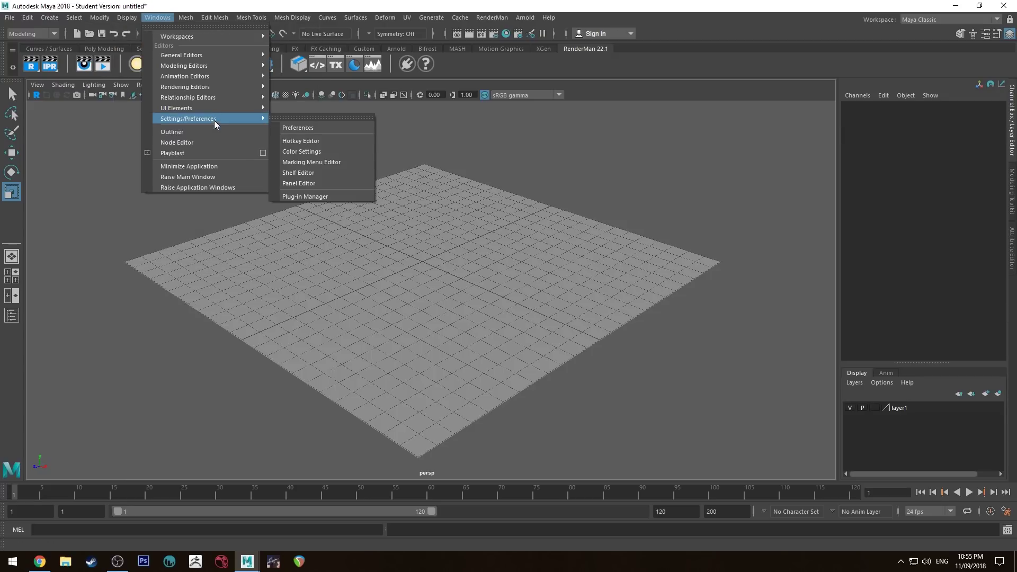
click(306, 197)
drag(573, 245, 585, 350)
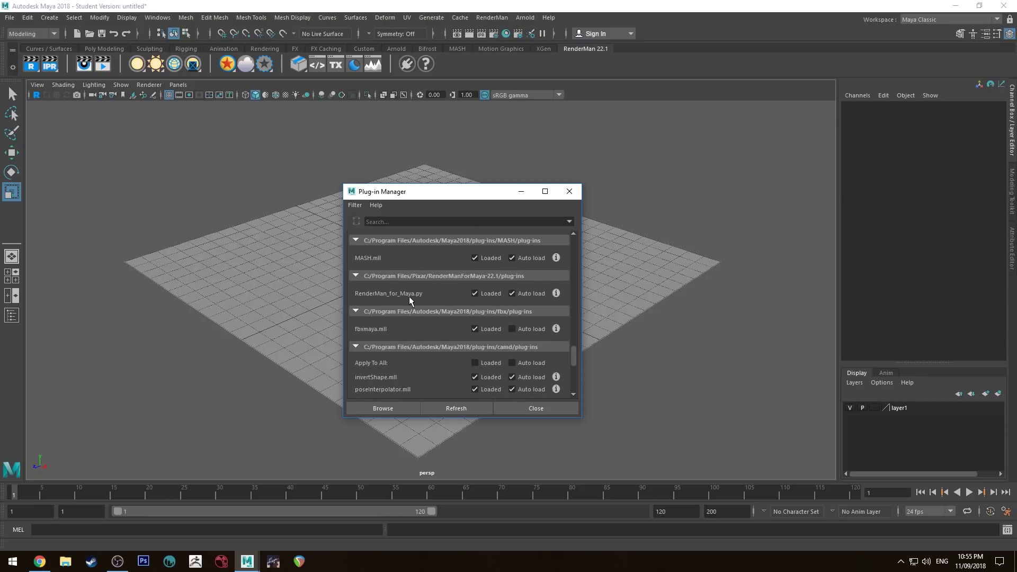
click(536, 409)
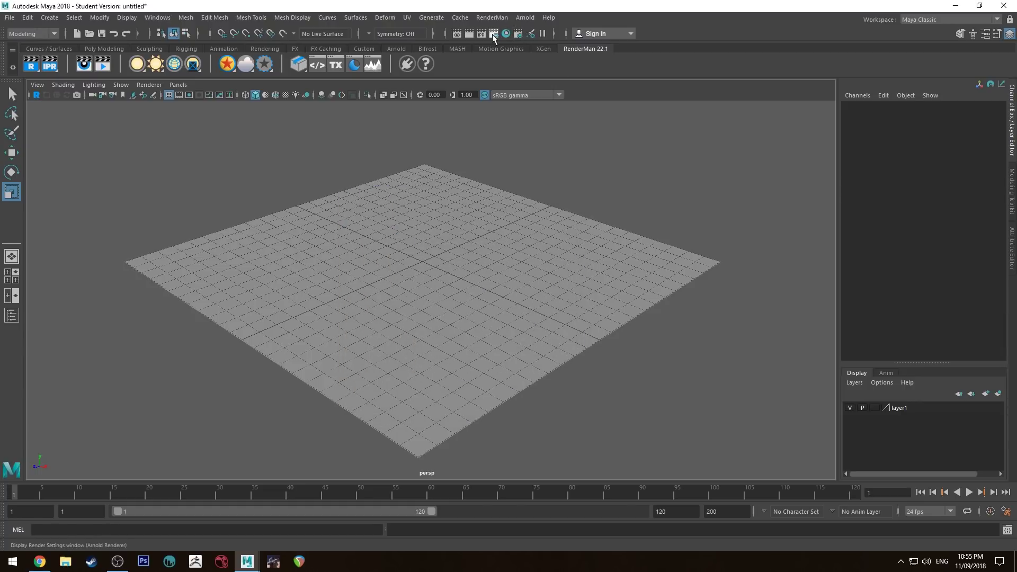
Switch Render Using from Arnold Renderer to RenderMan in Render Settings
click(493, 34)
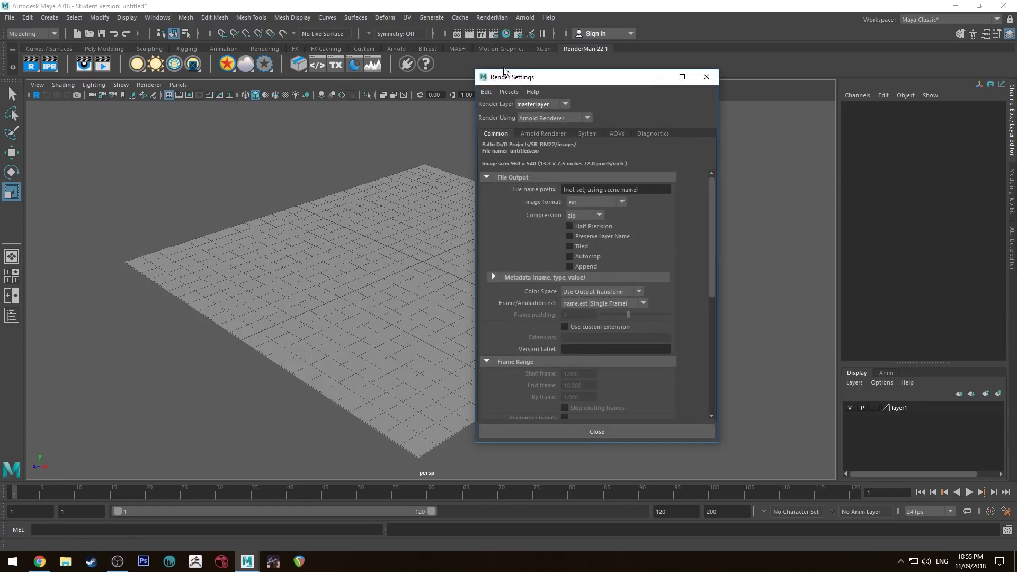
click(565, 117)
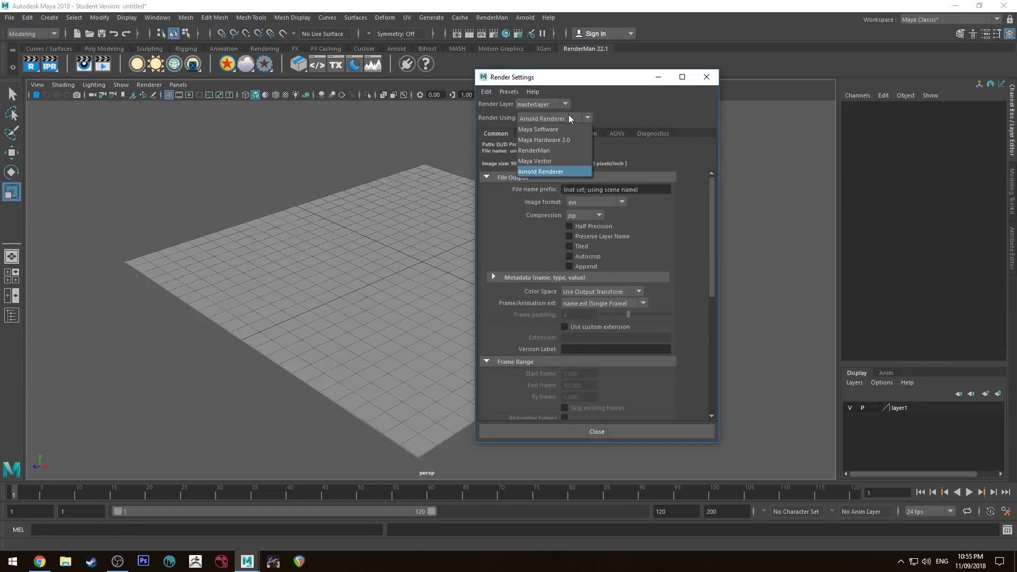
click(546, 154)
click(537, 133)
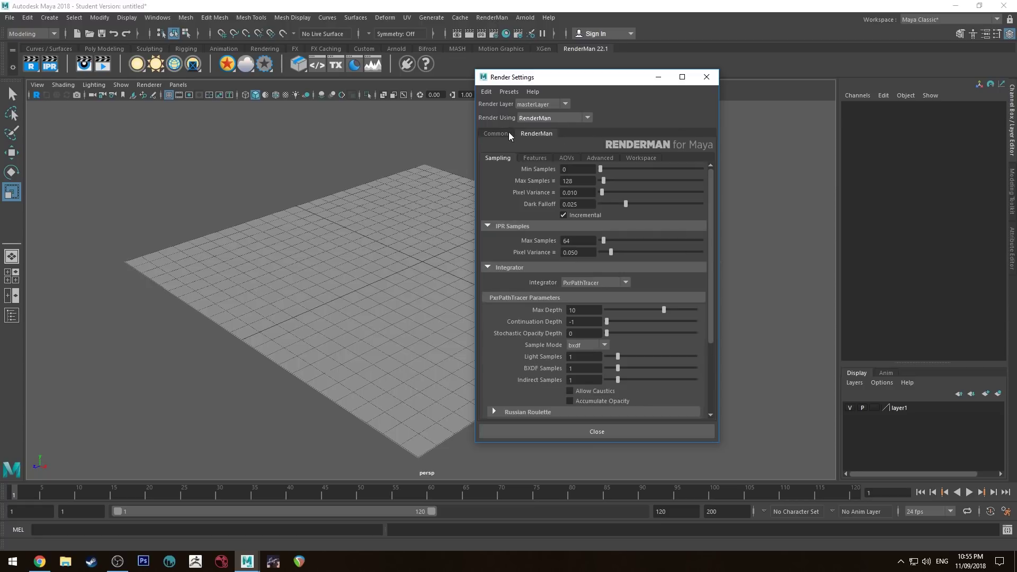
click(506, 133)
click(534, 133)
click(629, 434)
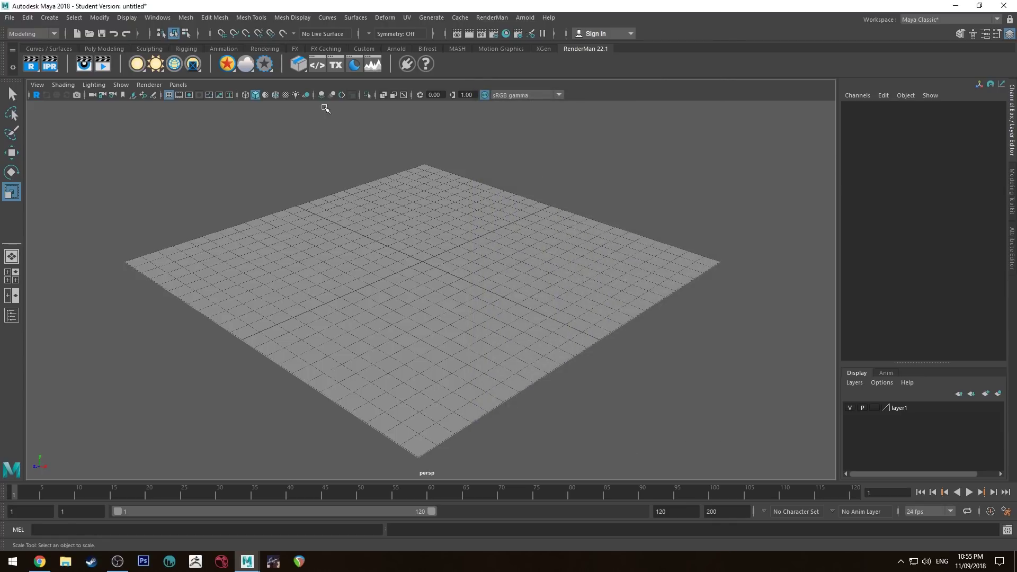
Assign a new PxrSurface material to the floor plane and rename PxrSurface1 to PxrFloor
click(408, 279)
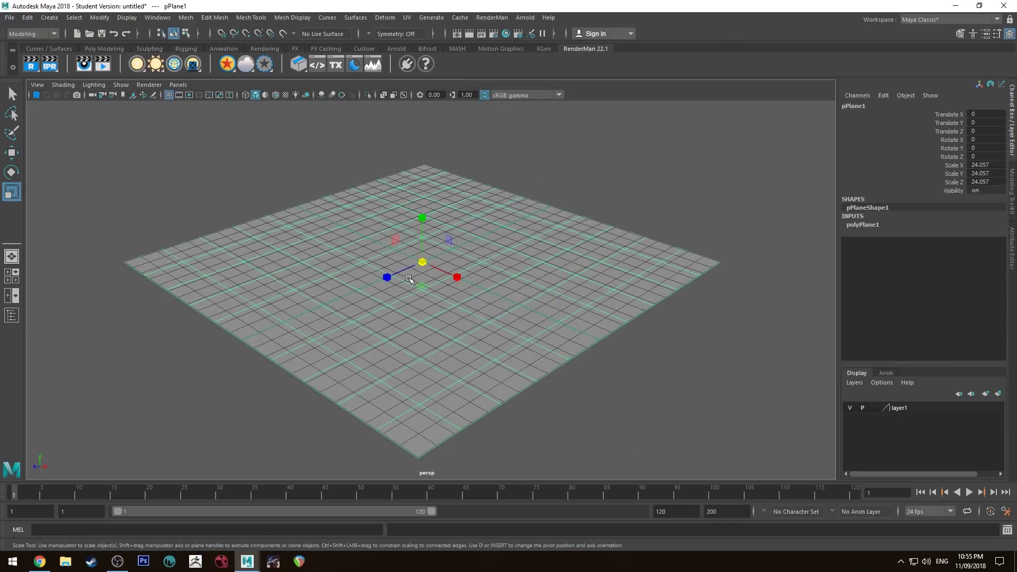
click(224, 66)
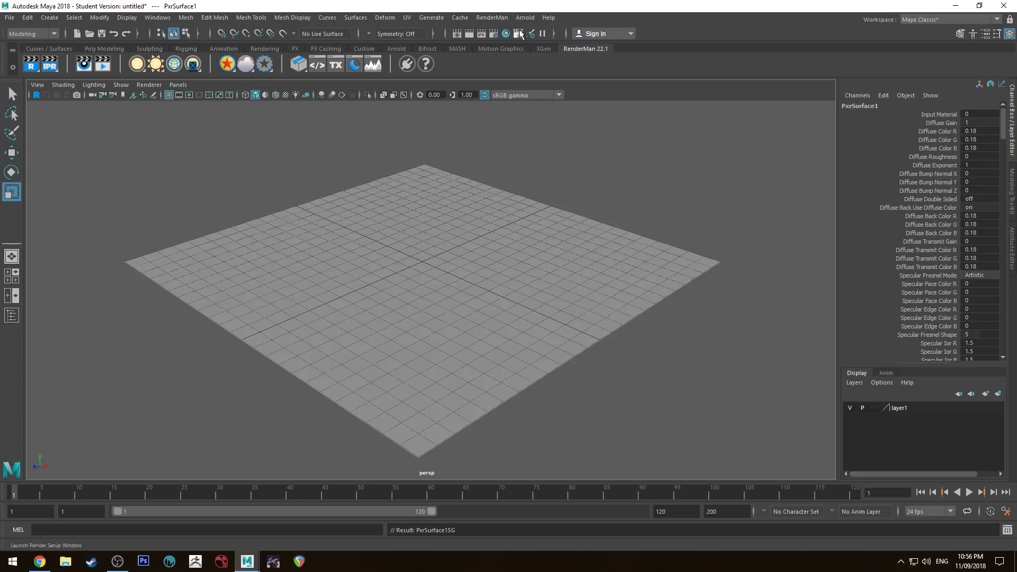
click(505, 34)
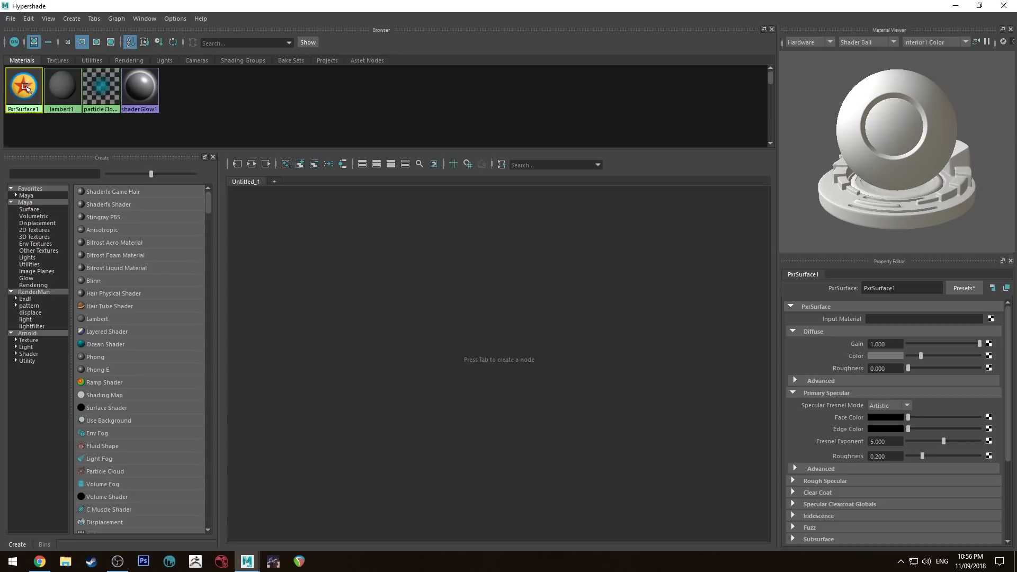
click(909, 289)
drag(909, 289, 868, 301)
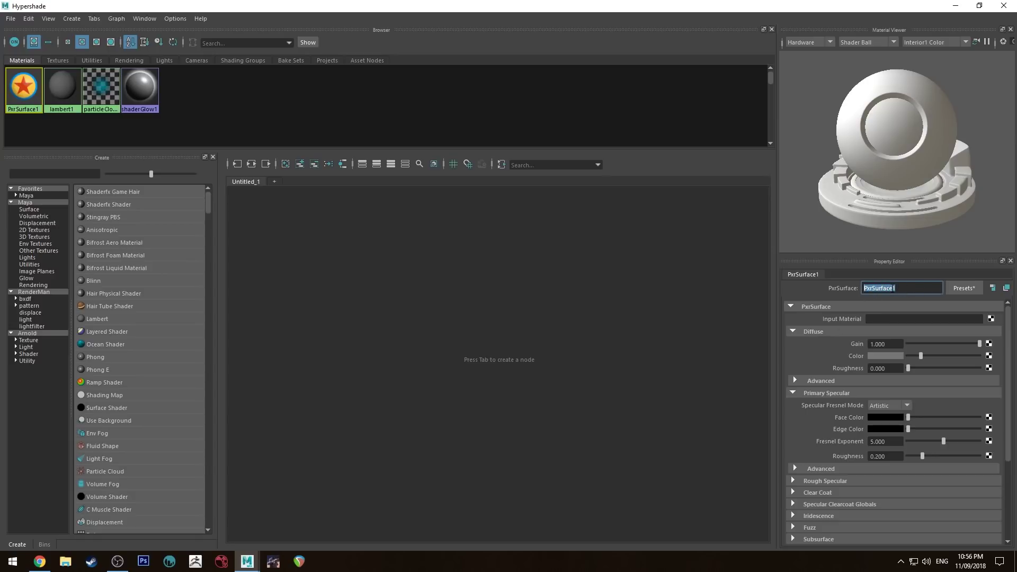
text(PxrFloor)
key(Return)
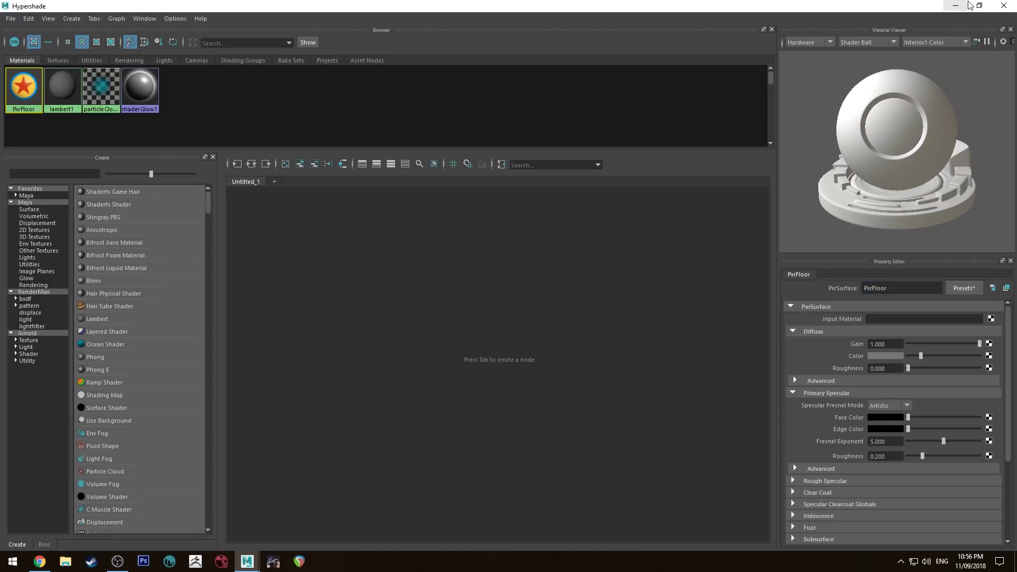
Add the floor plane to layer1 and set that layer to Reference
click(1003, 6)
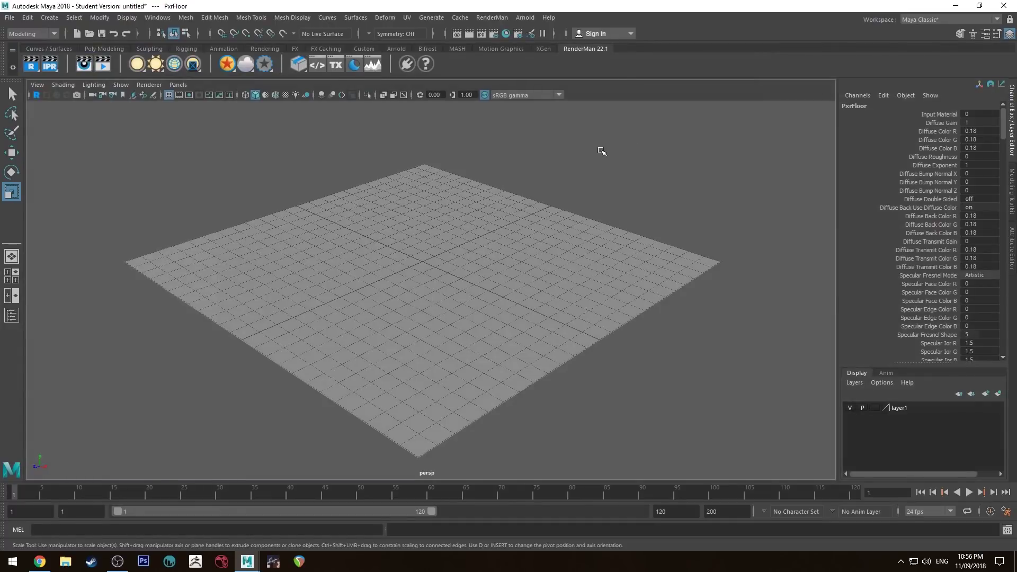
click(601, 152)
click(571, 249)
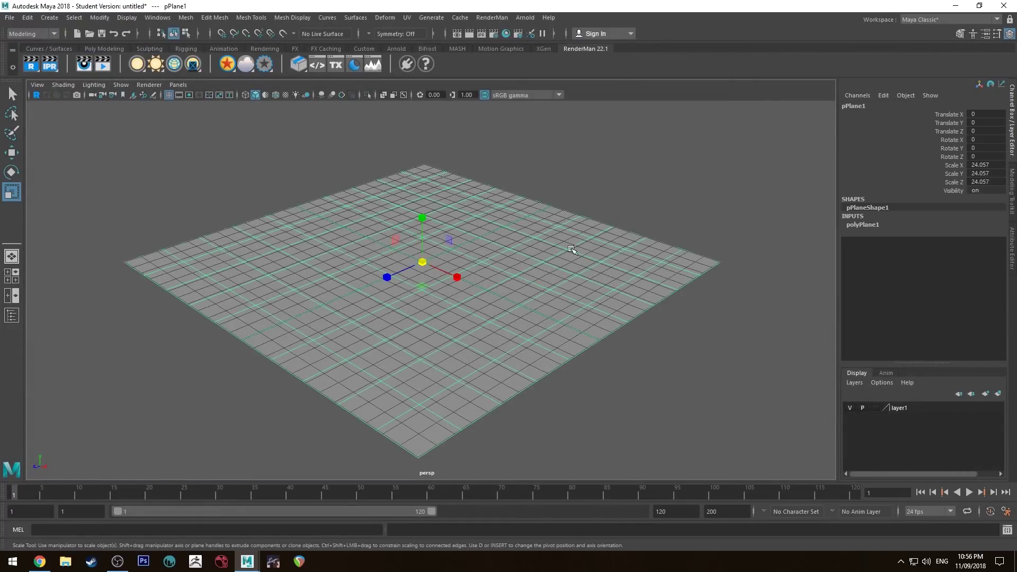
click(877, 407)
right_click(916, 409)
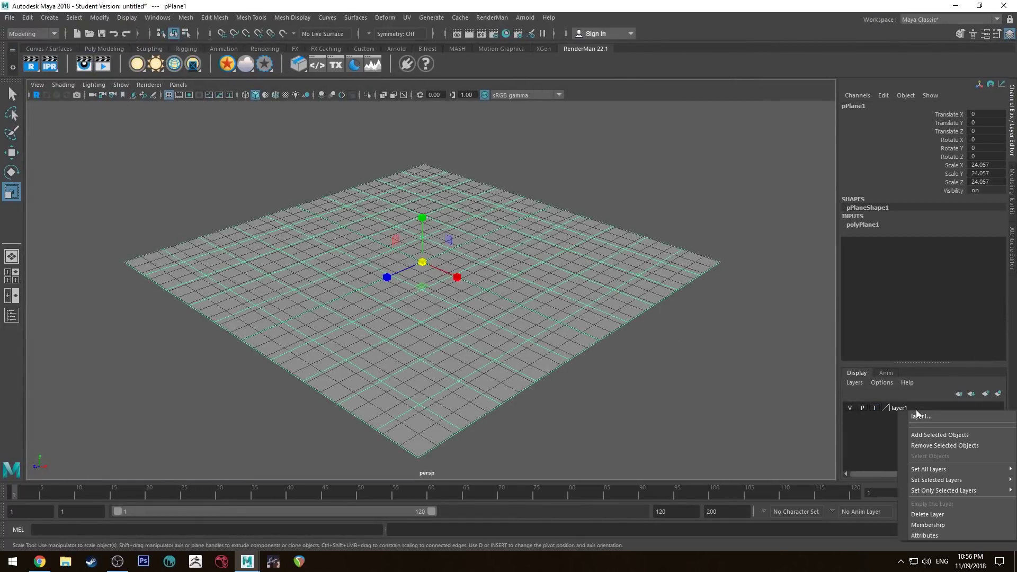
click(923, 435)
click(875, 408)
click(634, 163)
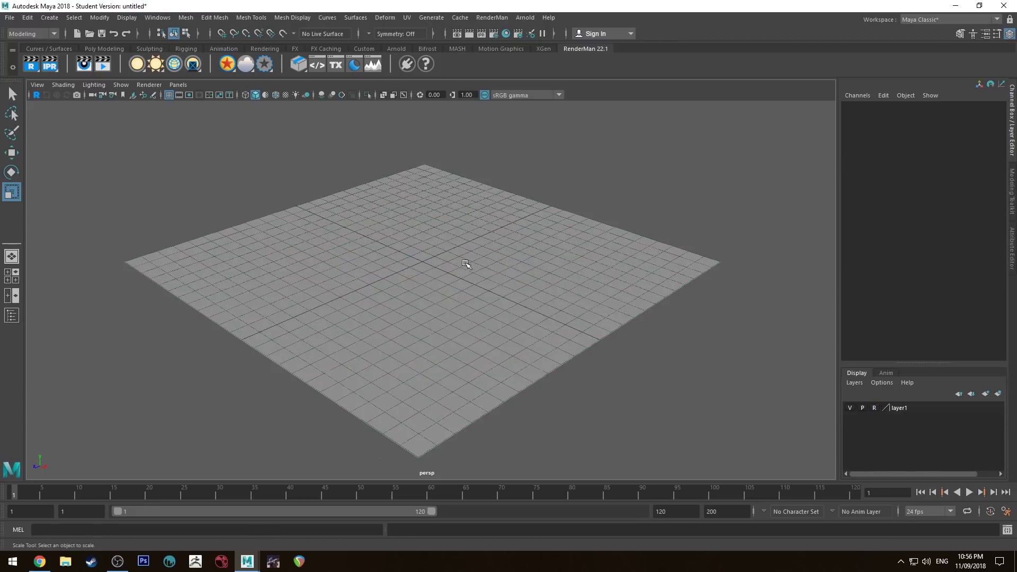
Create three polygon spheres in a row, moving the first one left along X
click(113, 48)
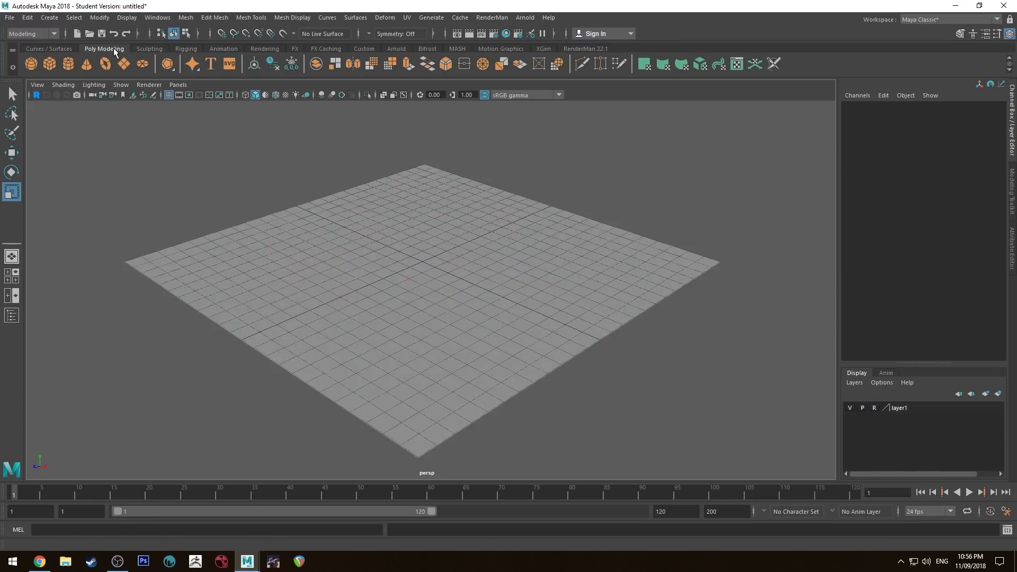
double_click(31, 63)
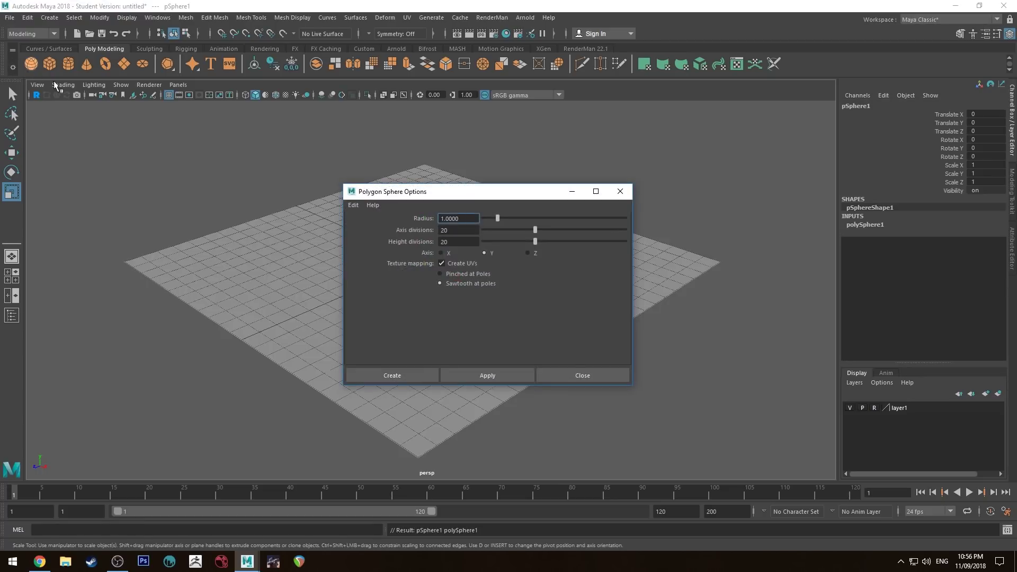
click(583, 375)
key(w)
drag(455, 272, 388, 247)
click(31, 64)
key(ctrl+d)
click(479, 143)
Orbit to a lower view angle and select the left sphere
alt+drag(479, 143, 420, 220)
scroll(404, 227, up, 5)
scroll(401, 216, down, 5)
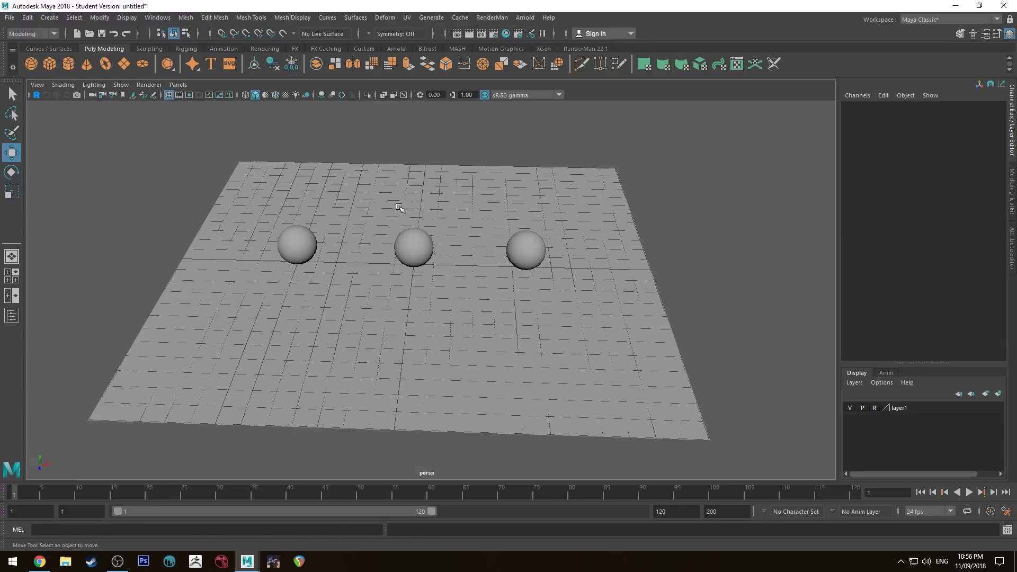
alt+drag(390, 141, 381, 148)
click(298, 235)
click(395, 158)
click(313, 228)
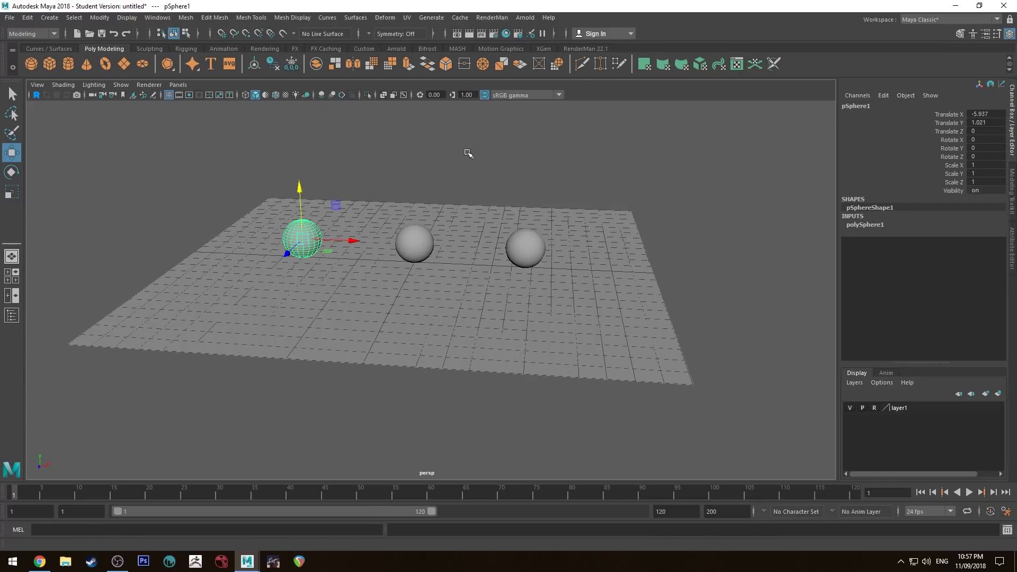
Create a PxrRectLight and move it up and behind the spheres
alt+drag(466, 152, 390, 157)
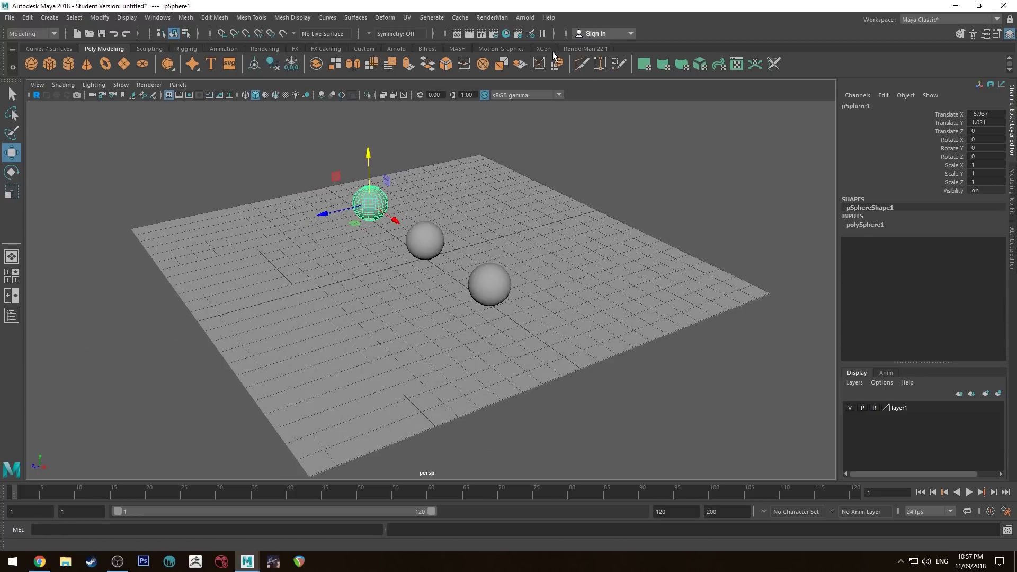
alt+middle_drag(394, 117, 401, 138)
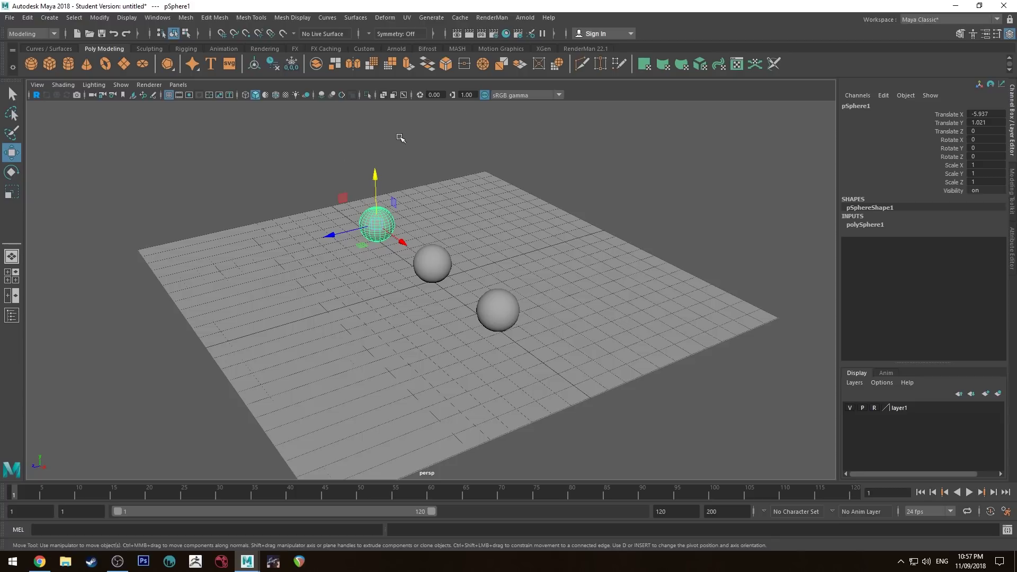
click(585, 49)
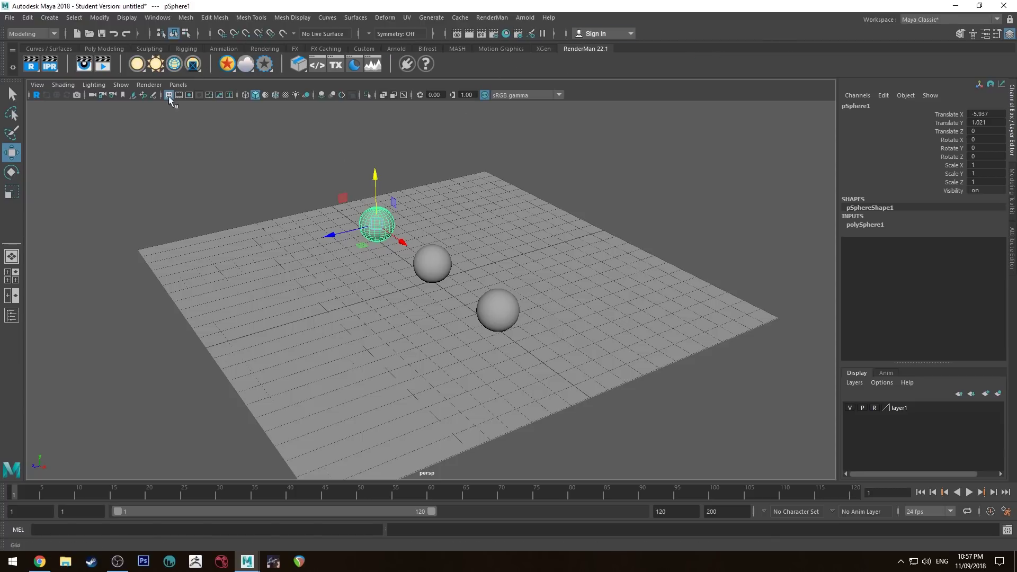
right_click(136, 64)
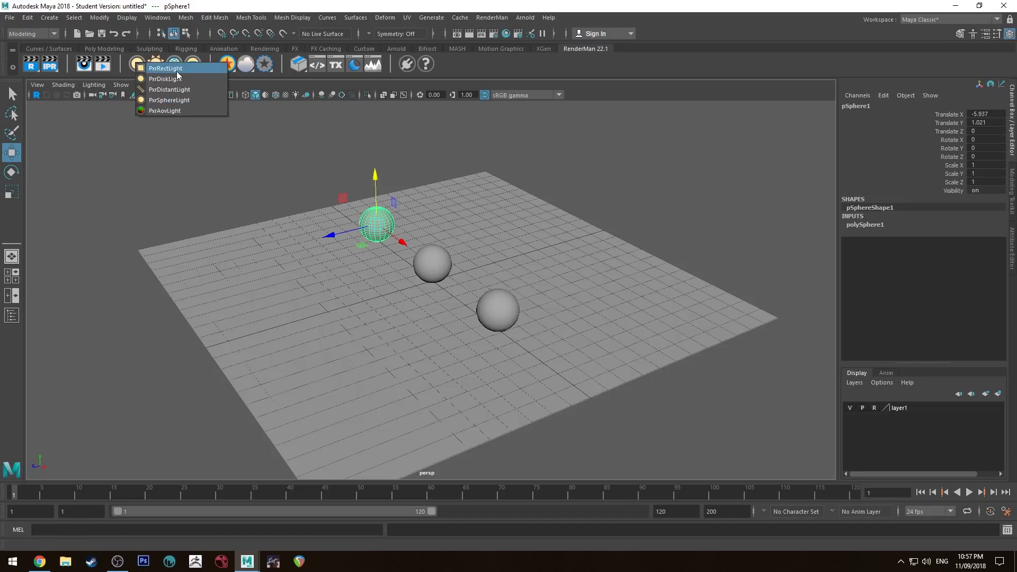
click(163, 68)
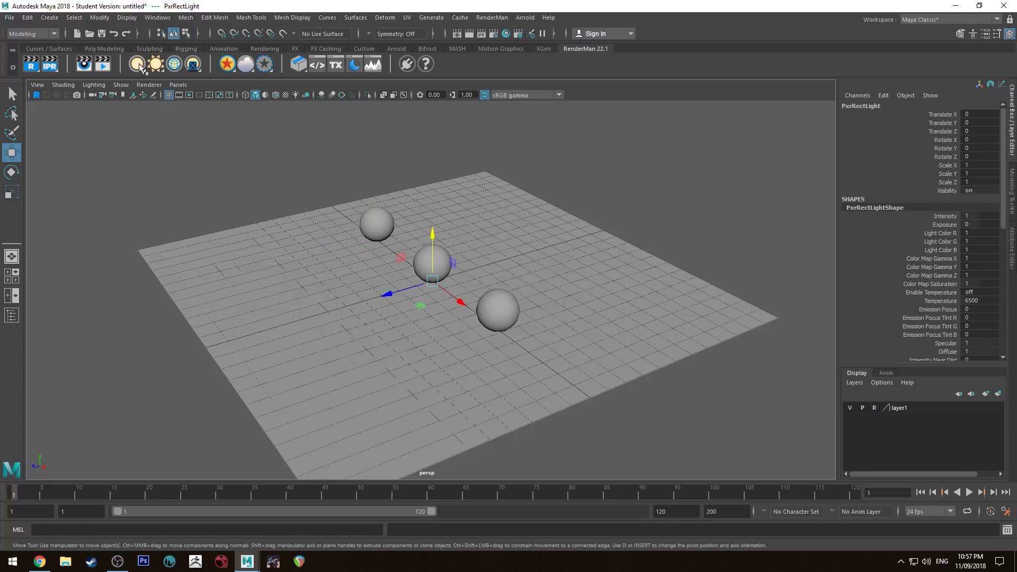
drag(396, 297, 259, 332)
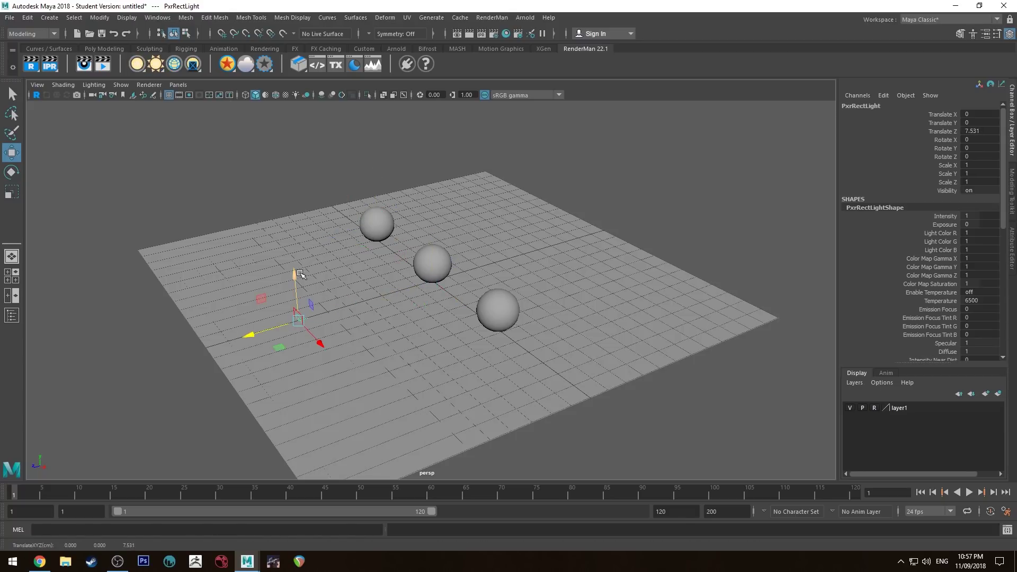
drag(295, 272, 291, 170)
alt+drag(371, 158, 175, 196)
drag(239, 154, 289, 170)
Angle the rect light downward and scale it uniformly to 6.54
key(e)
key(r)
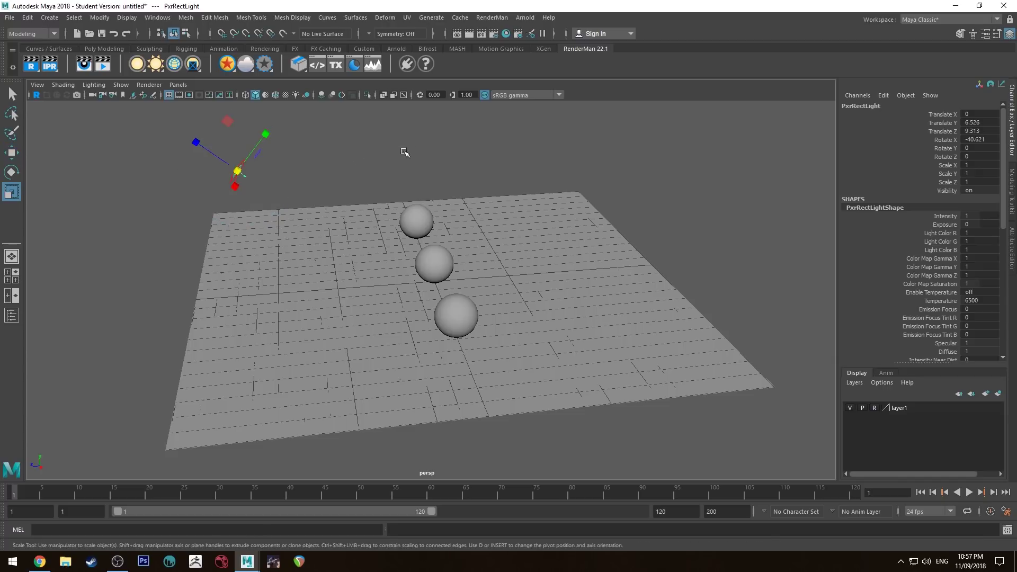
alt+drag(411, 152, 283, 130)
drag(473, 150, 167, 116)
key(w)
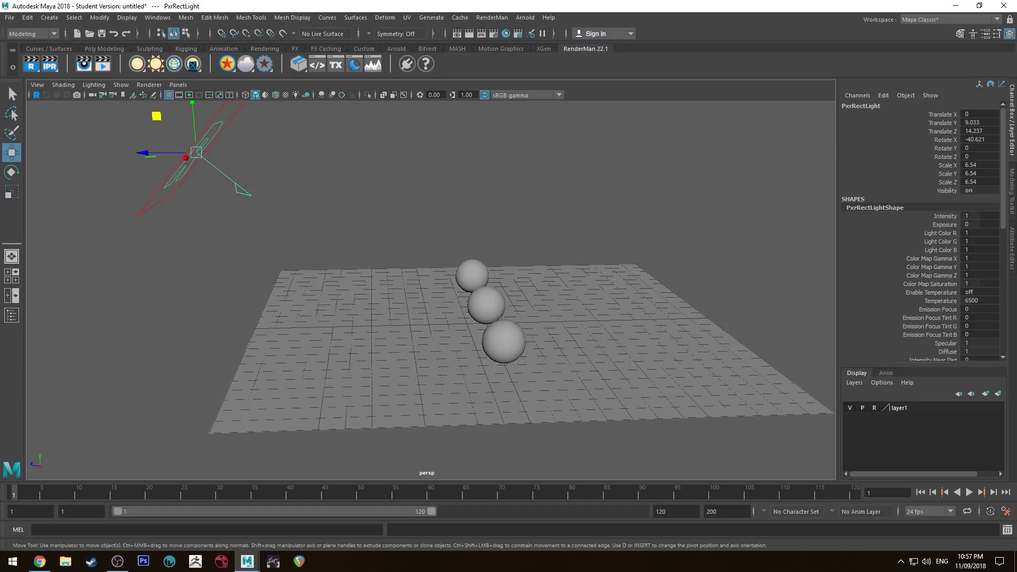
Raise the rect light's Intensity to 20 in the Attribute Editor
click(1013, 189)
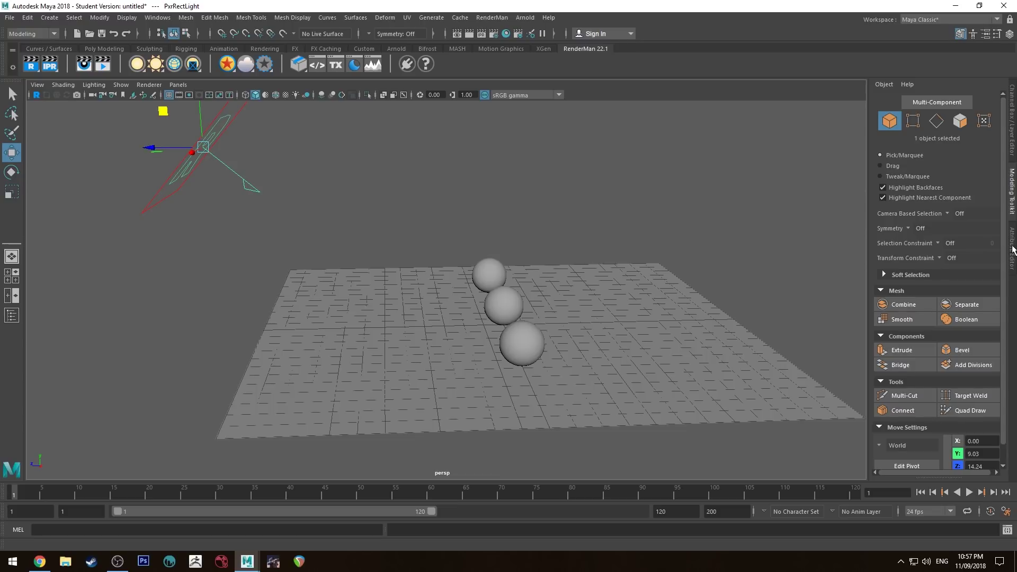
click(1012, 249)
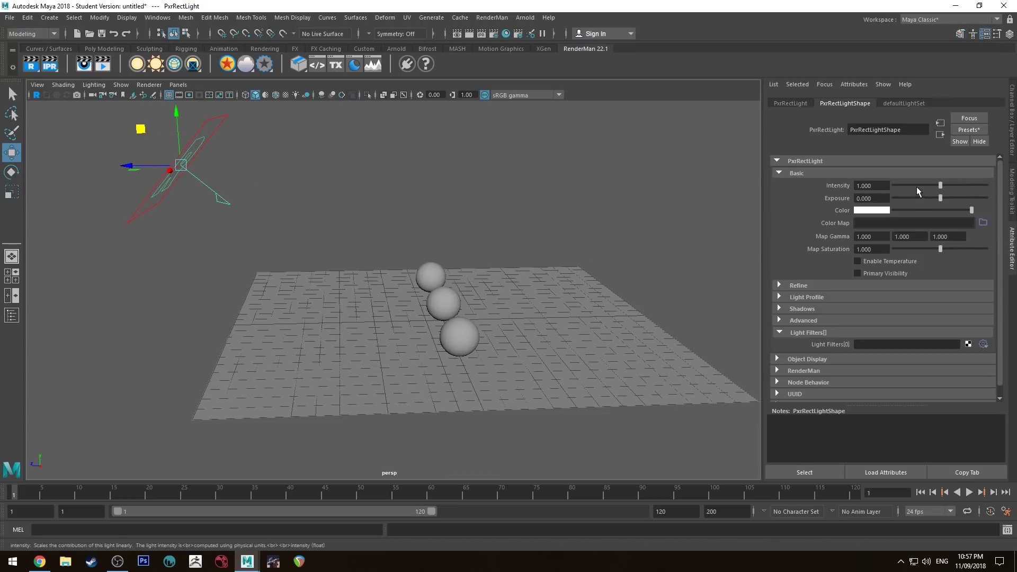
click(871, 186)
text(2)
text(0)
key(Return)
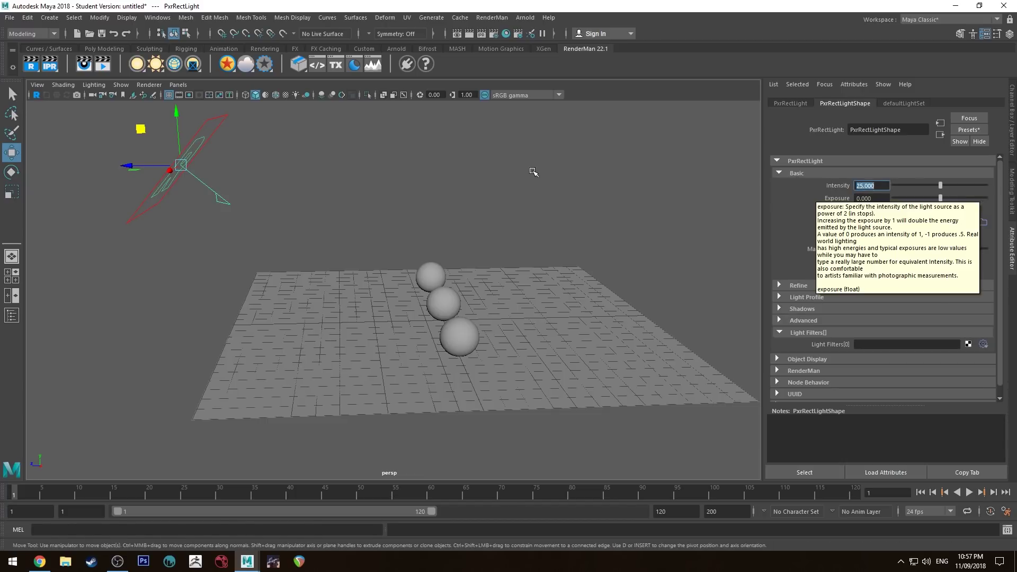
click(521, 185)
alt+drag(463, 170, 450, 208)
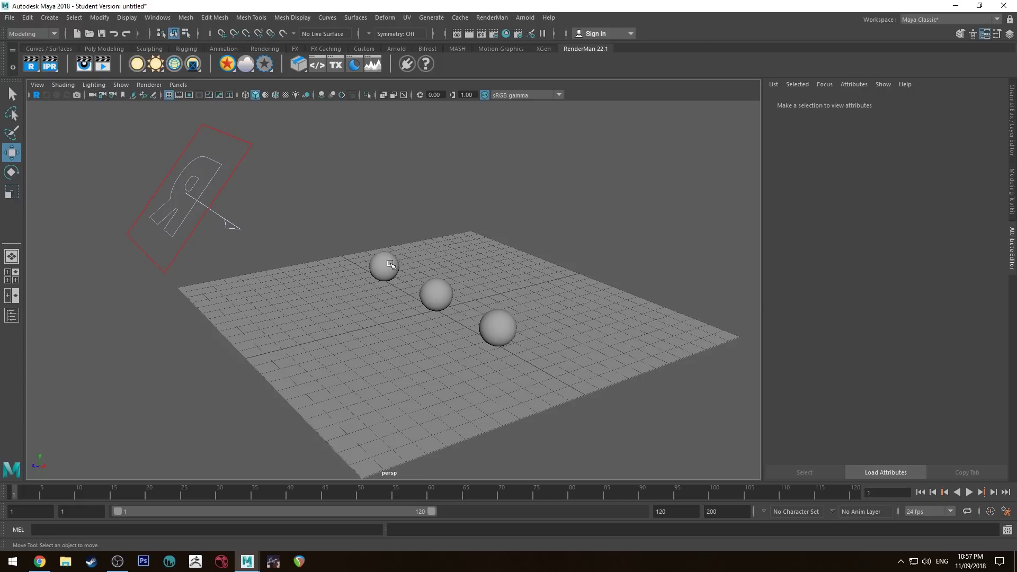
Assign a new PxrSurface material to the back sphere and rename it PxrLeft
click(392, 263)
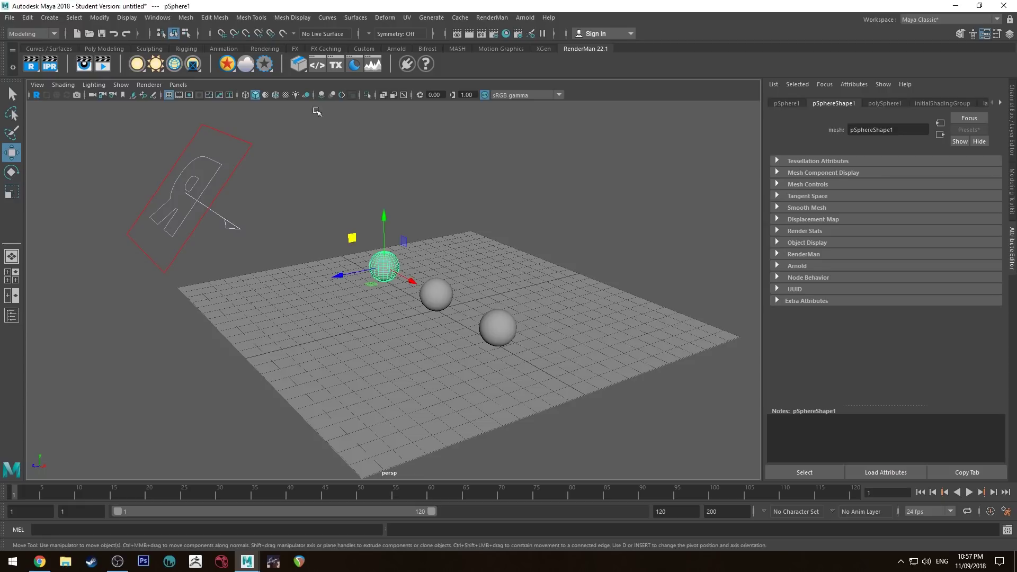
click(226, 64)
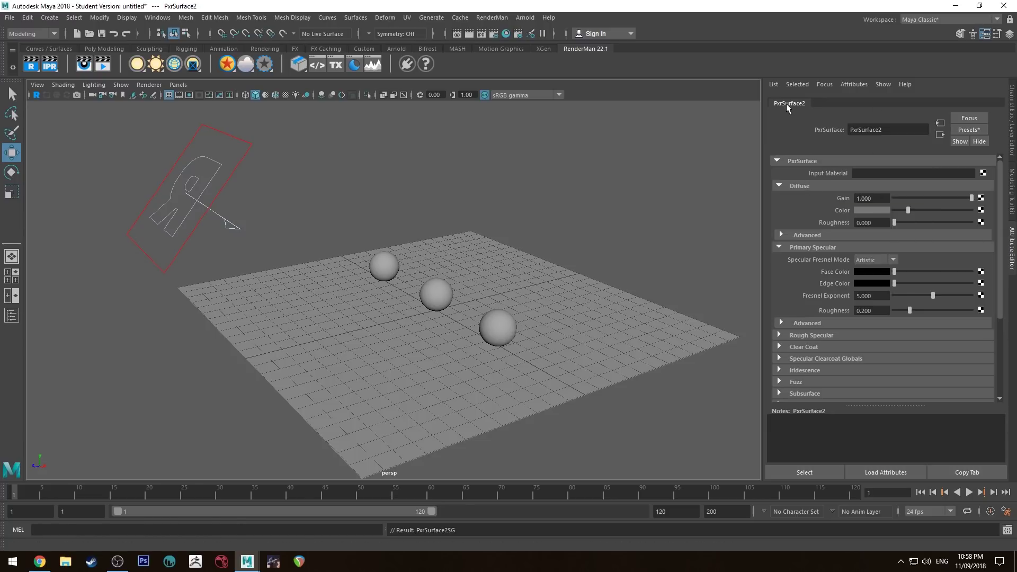
drag(895, 132, 860, 147)
key(Return)
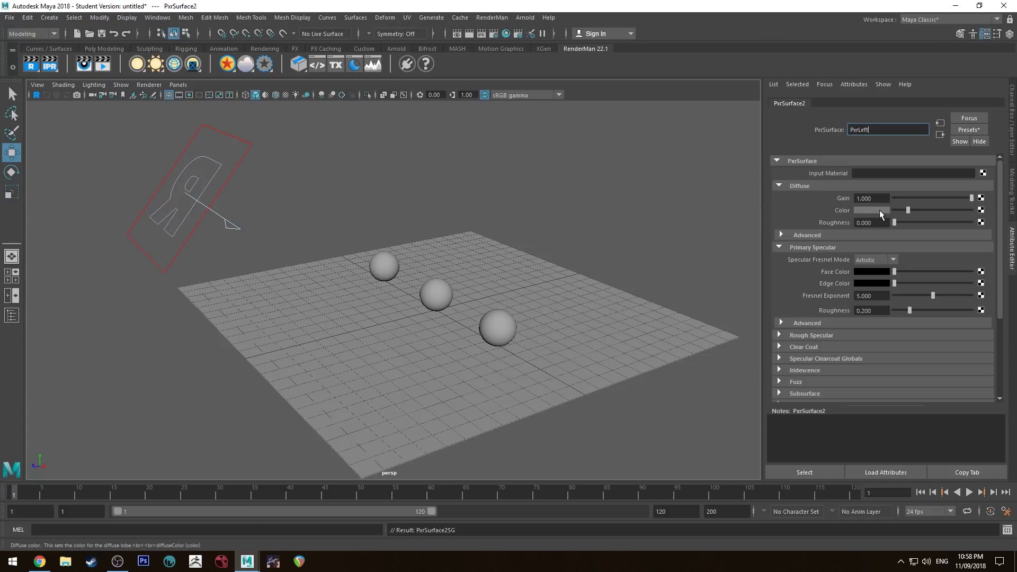
Set PxrLeft's Diffuse Color to blue and raise its diffuse roughness
click(879, 211)
click(890, 184)
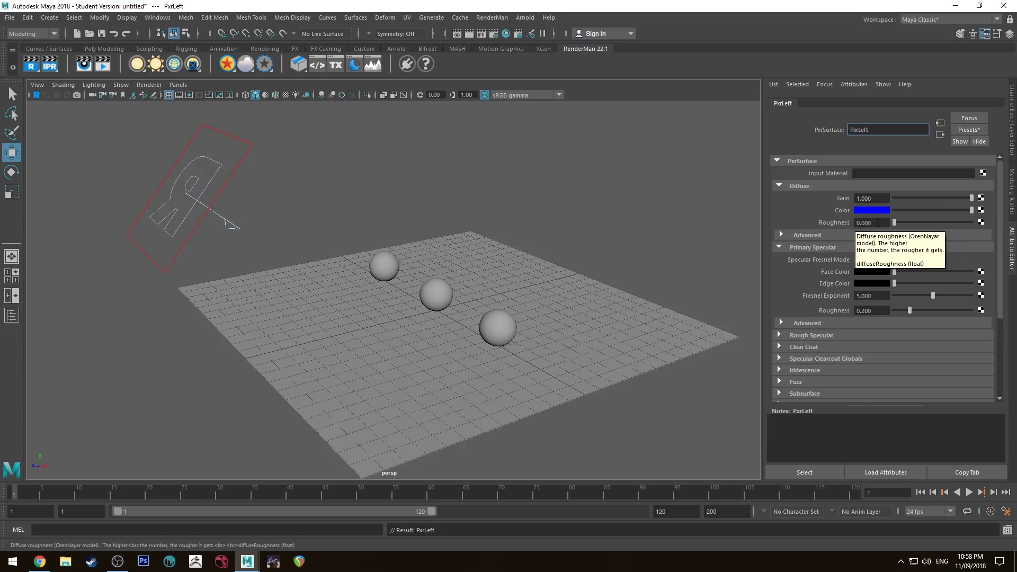
drag(896, 222, 914, 222)
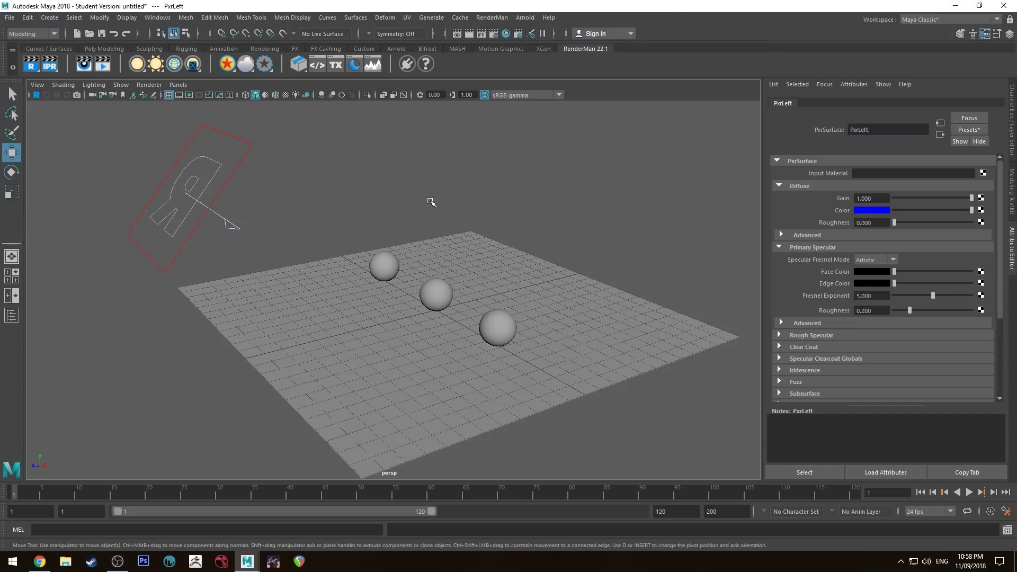
click(429, 202)
click(191, 173)
Reselect the back sphere, show its PxrLeft material tab, and reframe the perspective view
click(346, 185)
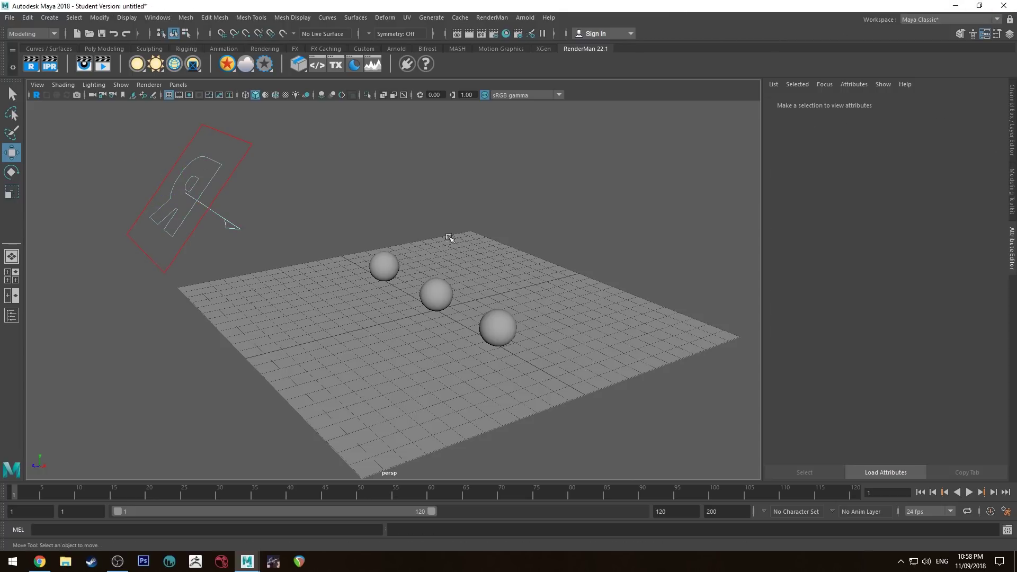
click(382, 259)
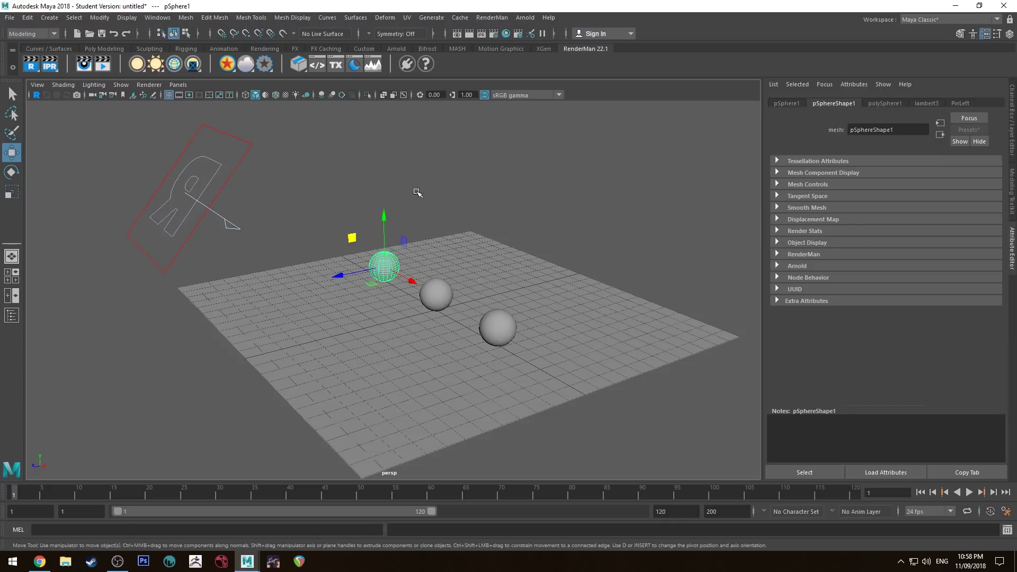
click(421, 188)
click(384, 264)
click(963, 104)
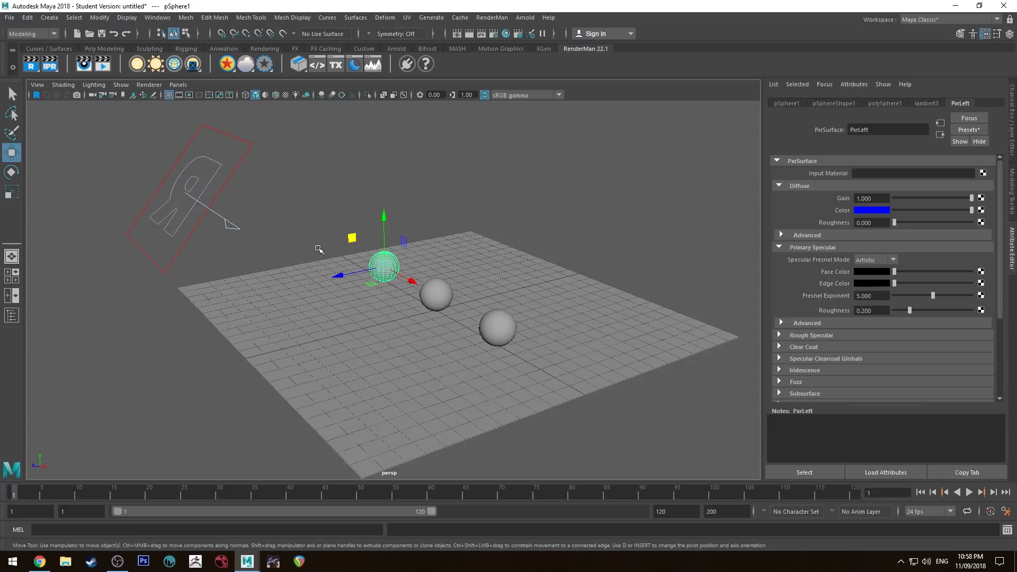
alt+middle_drag(311, 193, 432, 214)
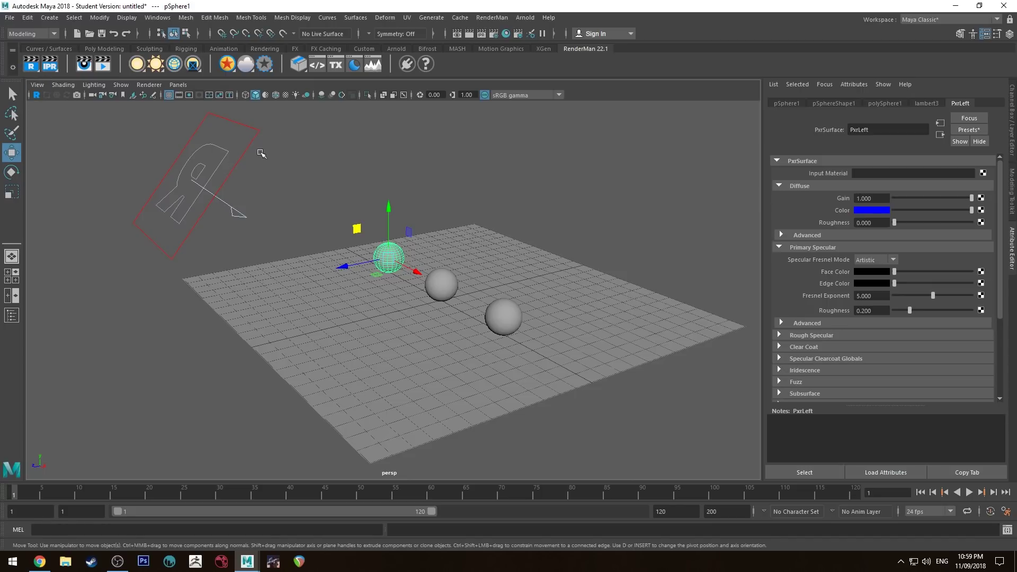
alt+drag(329, 186, 443, 205)
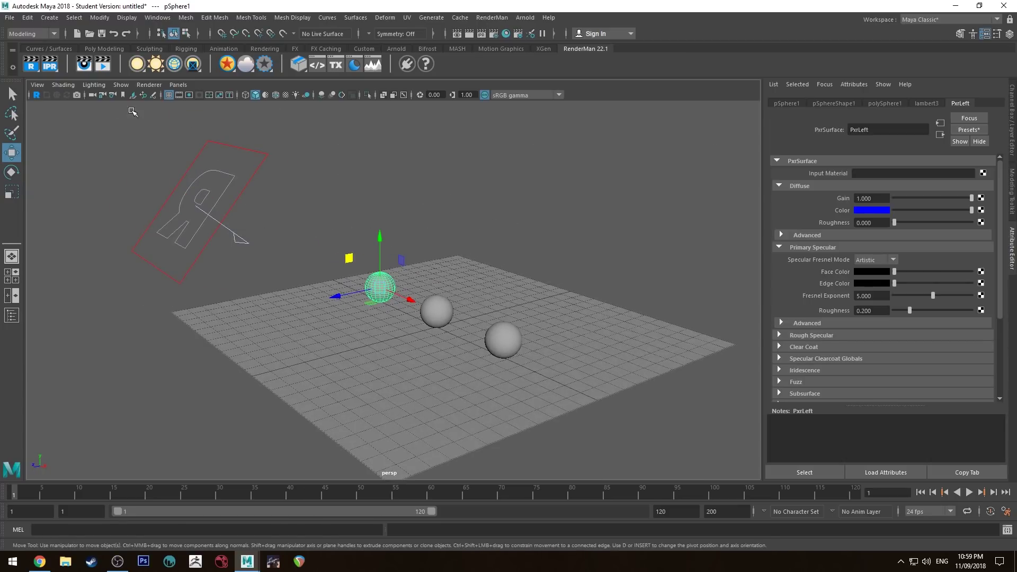
Start a RenderMan IPR render and look through the it viewer's menus
click(49, 67)
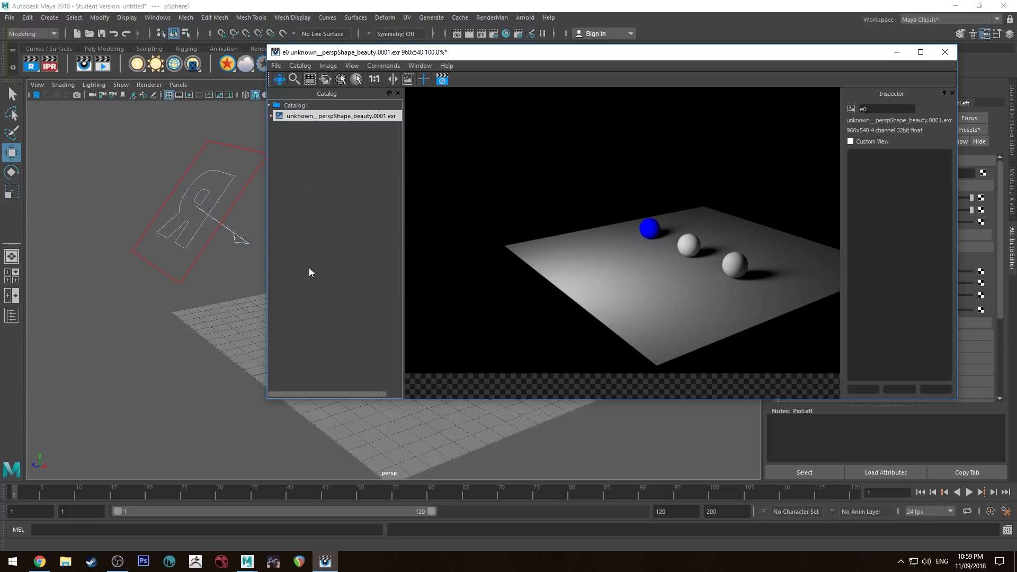
click(398, 65)
mouse_move(415, 65)
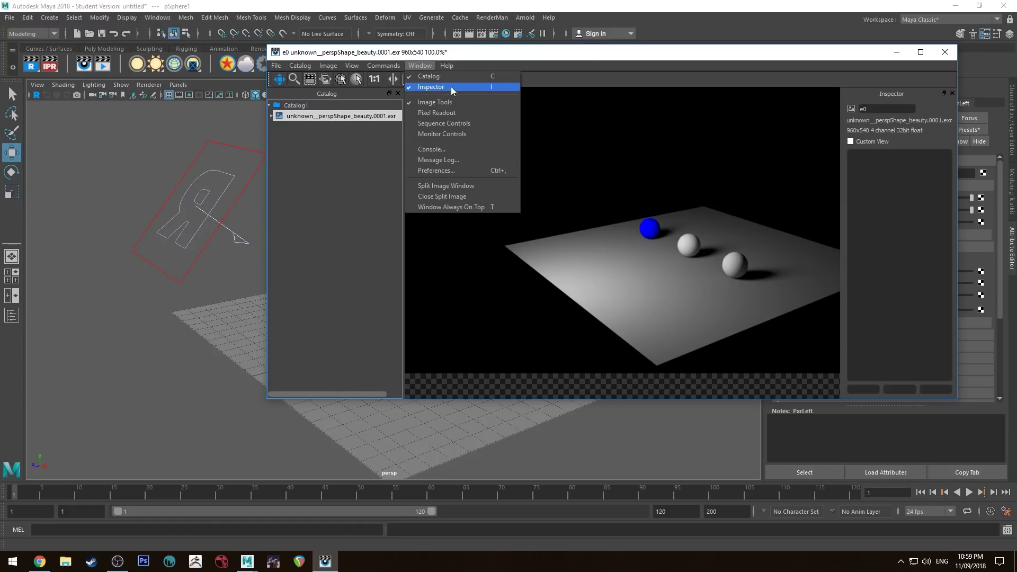
click(590, 60)
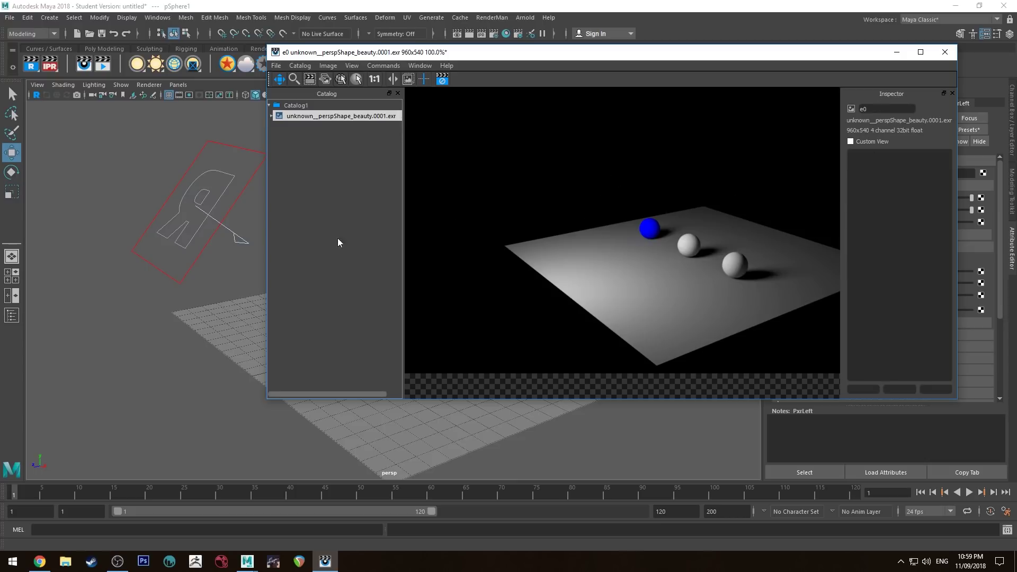
Compare the id pass with the beauty render in the Catalog, then minimize the viewer
click(271, 116)
click(308, 126)
click(310, 116)
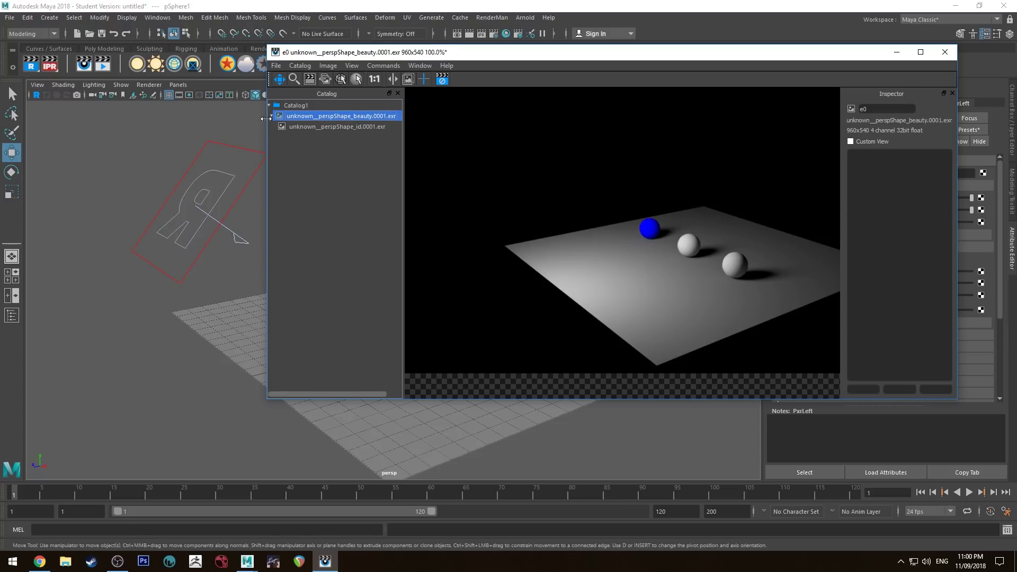
click(271, 116)
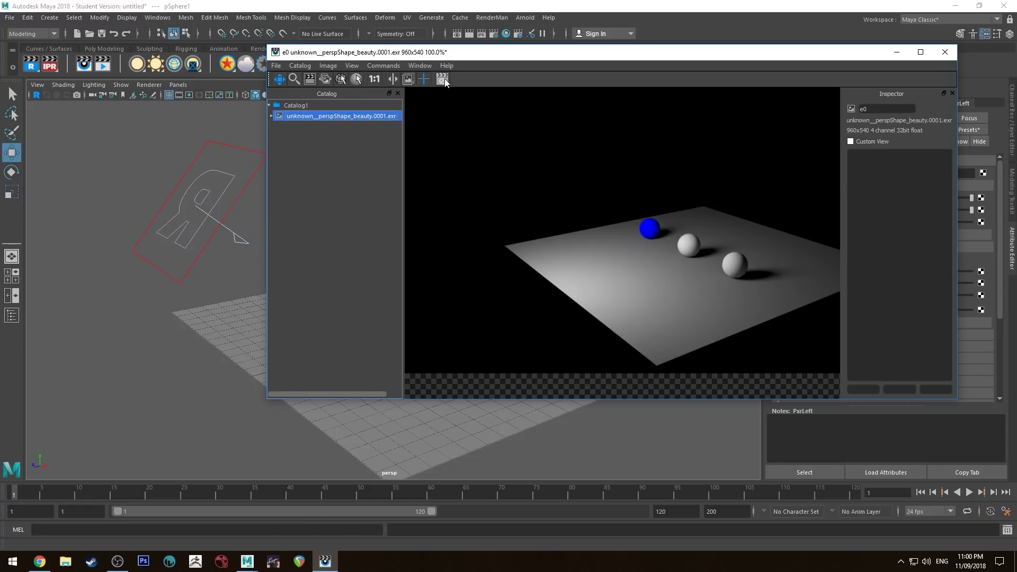
click(32, 56)
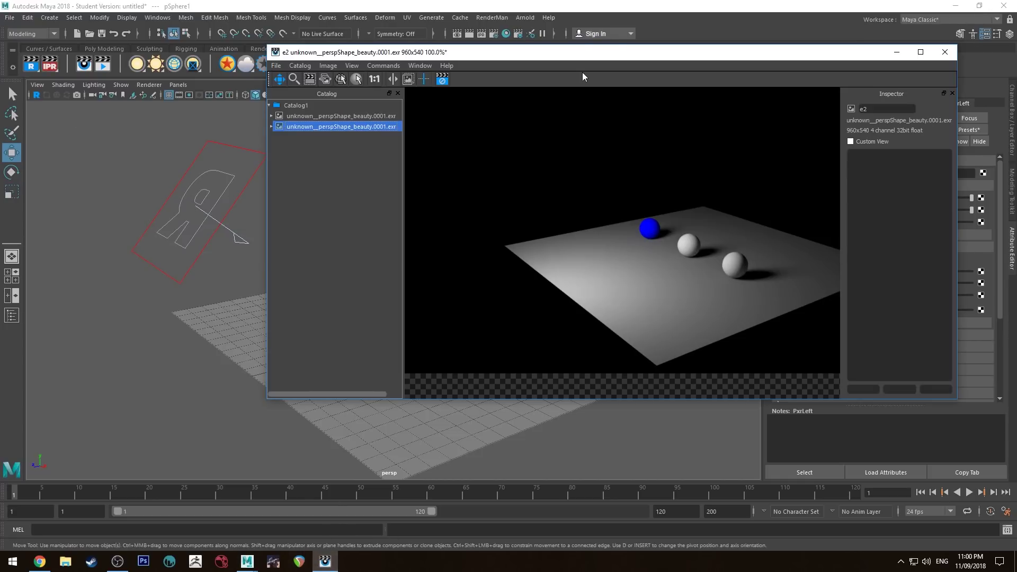
Tile the render viewer right and Maya left, reframe the spheres, and select the middle sphere
drag(588, 56, 1014, 159)
click(245, 227)
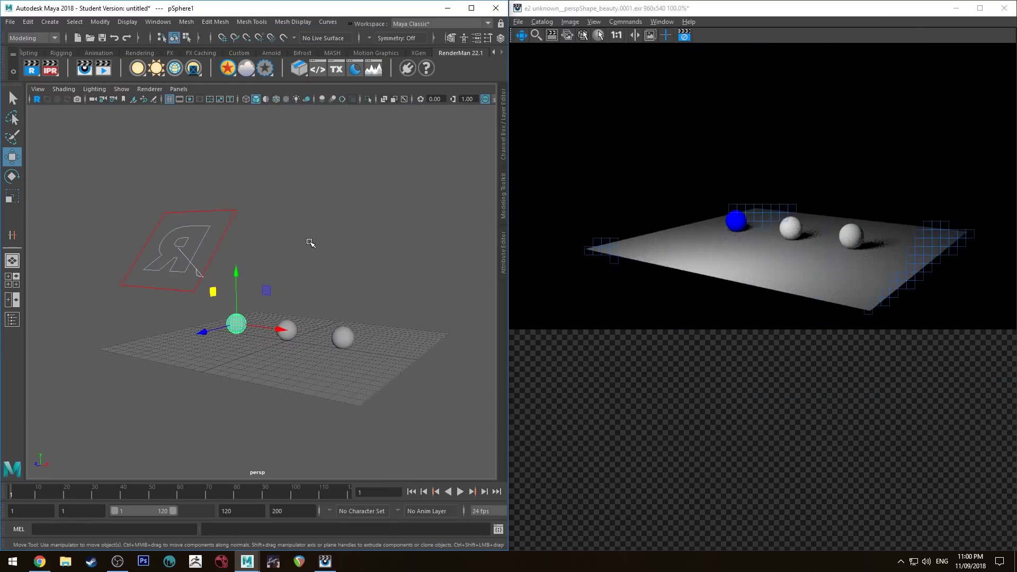
mouse_move(311, 243)
alt+right_down()
mouse_move(336, 277)
mouse_move(298, 211)
mouse_move(302, 229)
alt+right_up()
alt+drag(302, 229, 318, 237)
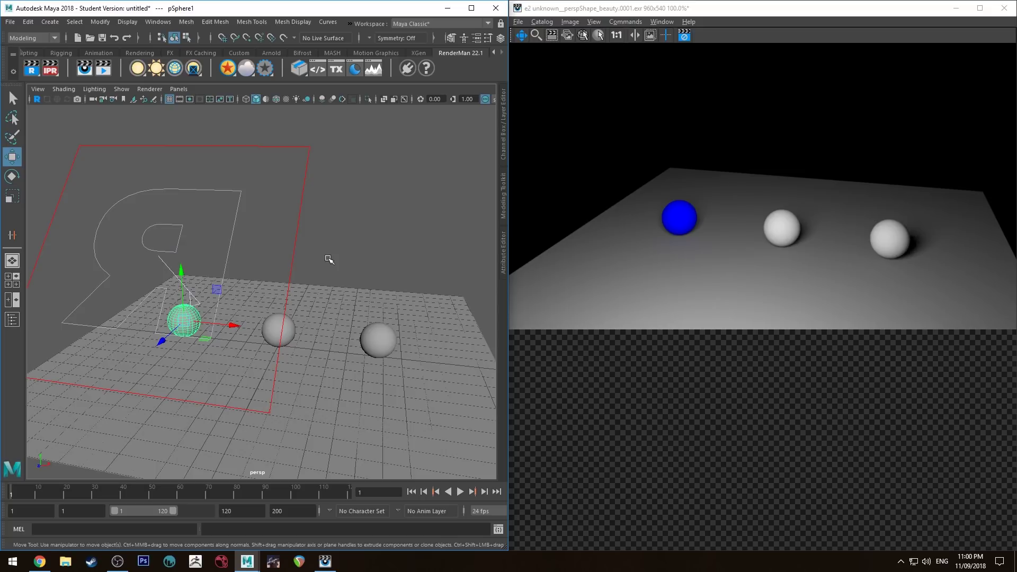
alt+drag(338, 243, 281, 246)
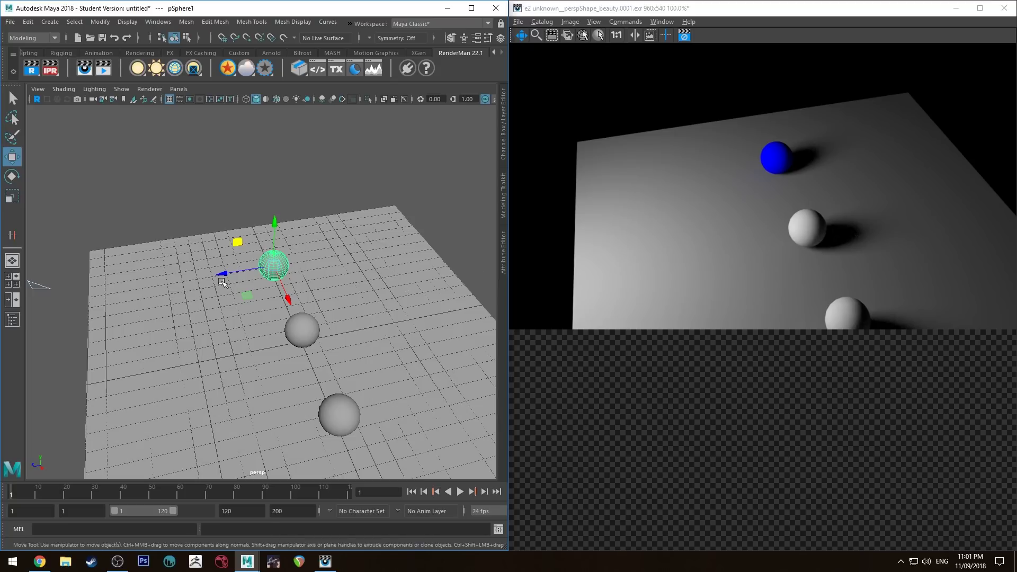
alt+drag(192, 226, 286, 260)
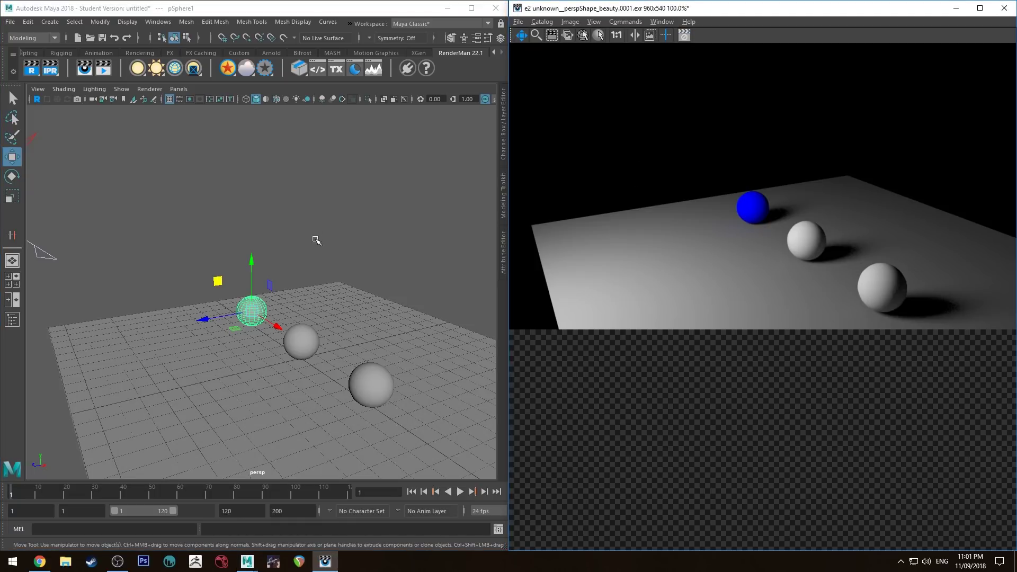
click(321, 233)
click(298, 341)
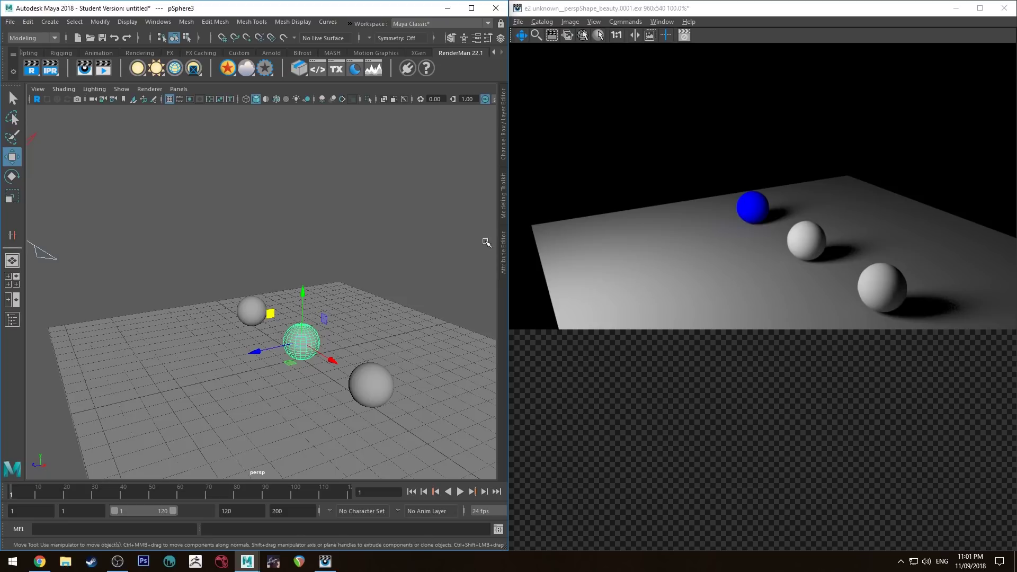
Give the middle sphere a PxrSurface named PxrMiddle with red diffuse and white specular face colour
click(228, 72)
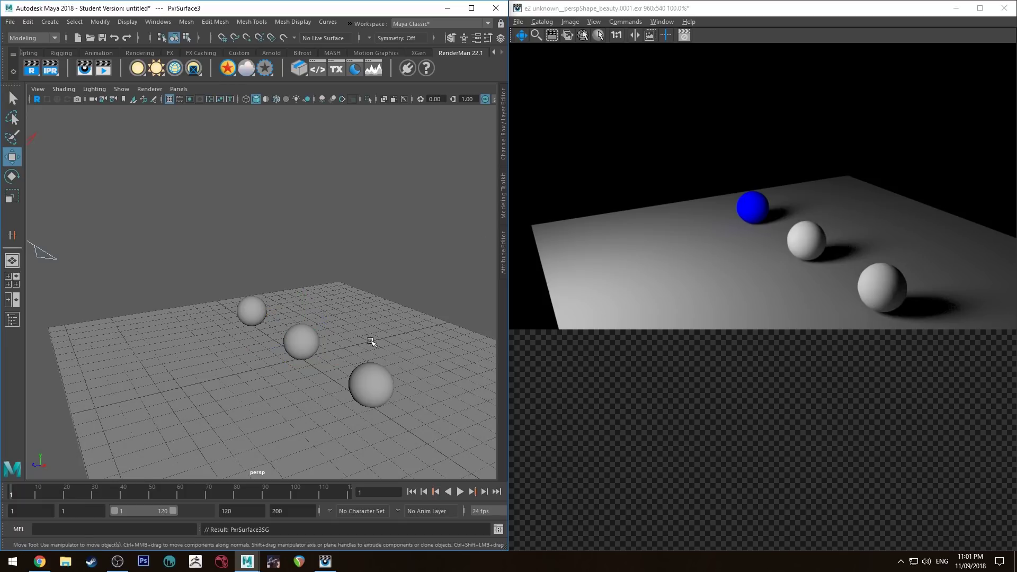
click(502, 254)
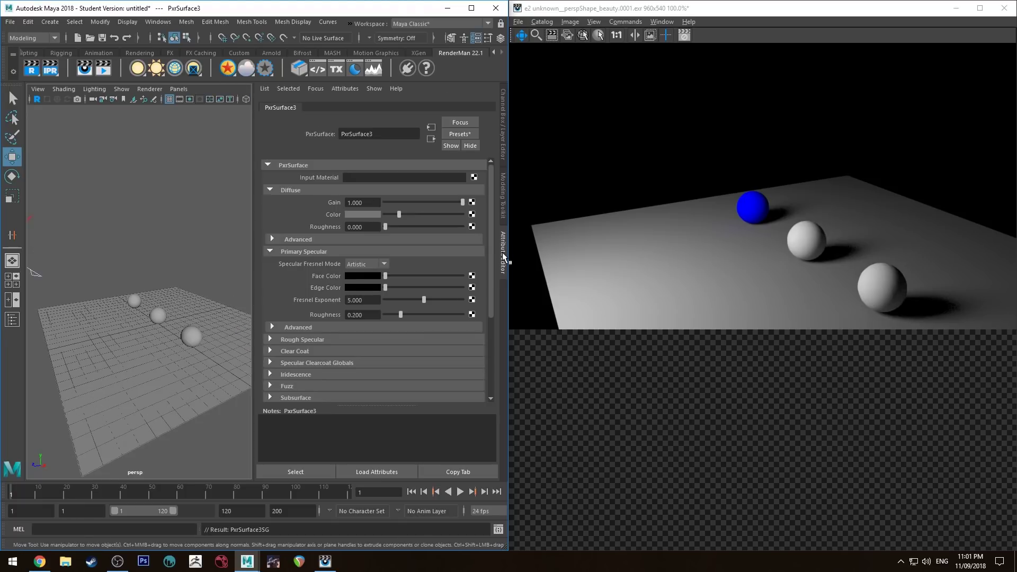
double_click(379, 134)
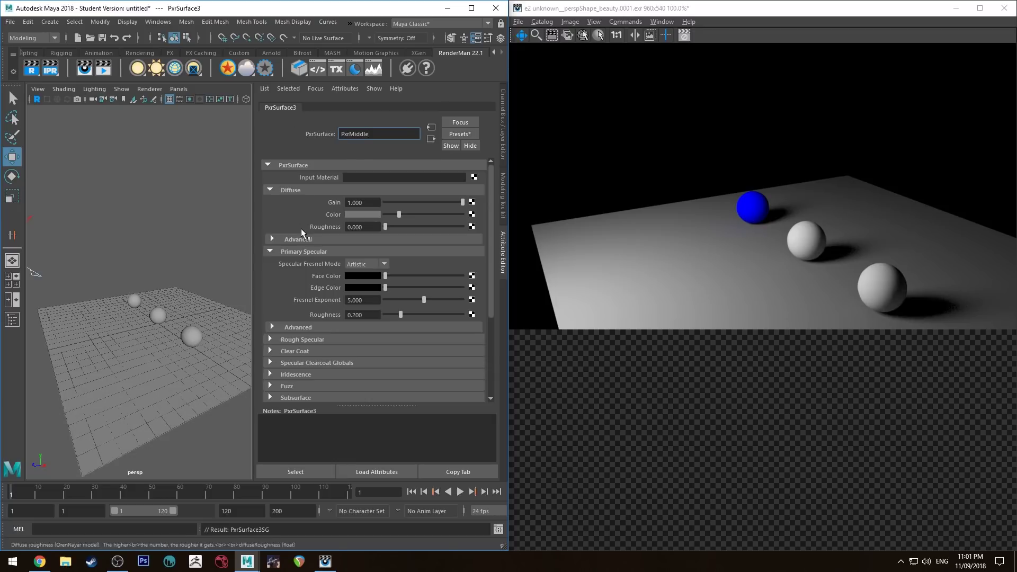
click(370, 214)
click(373, 213)
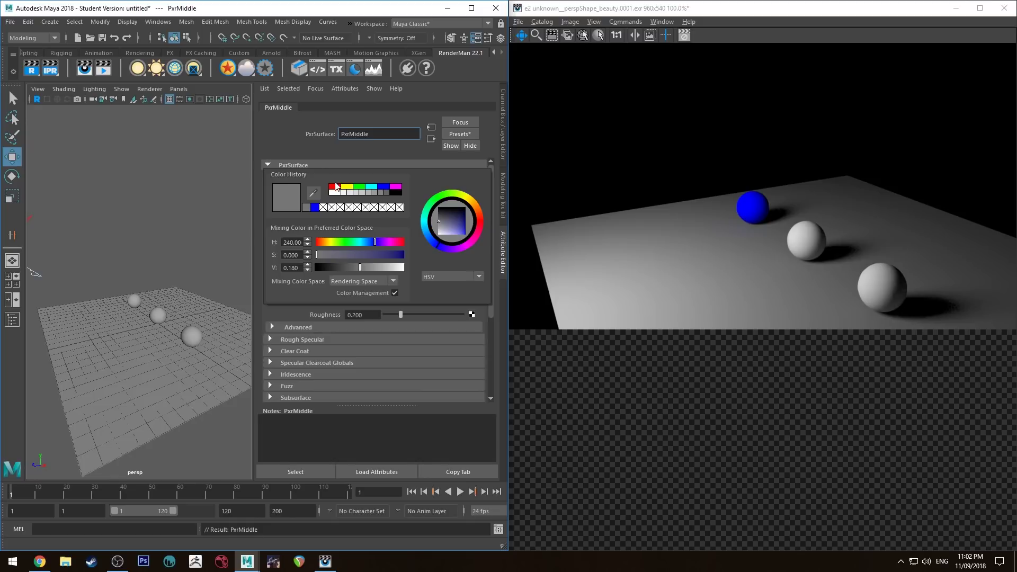
click(334, 186)
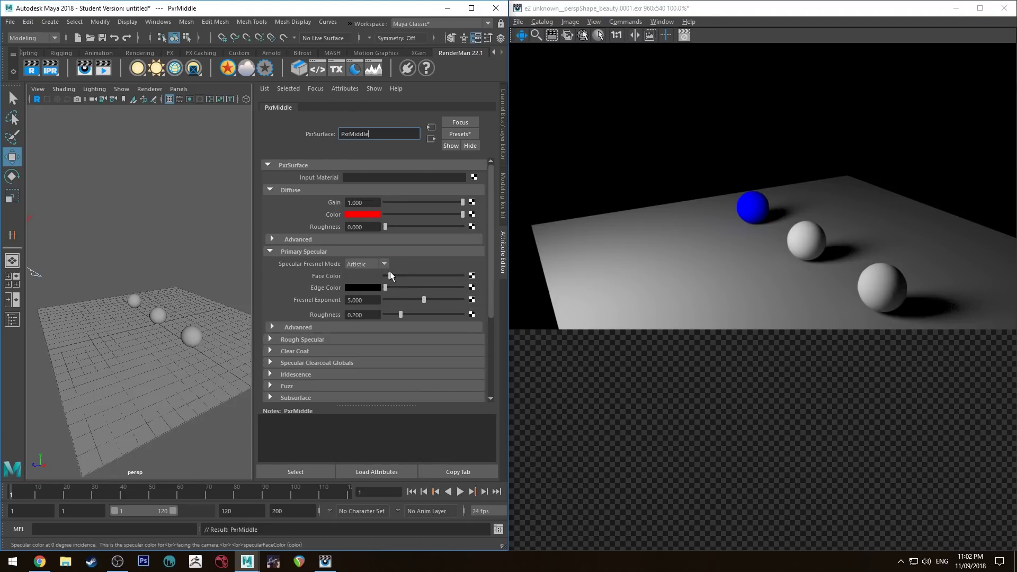
drag(393, 275, 462, 275)
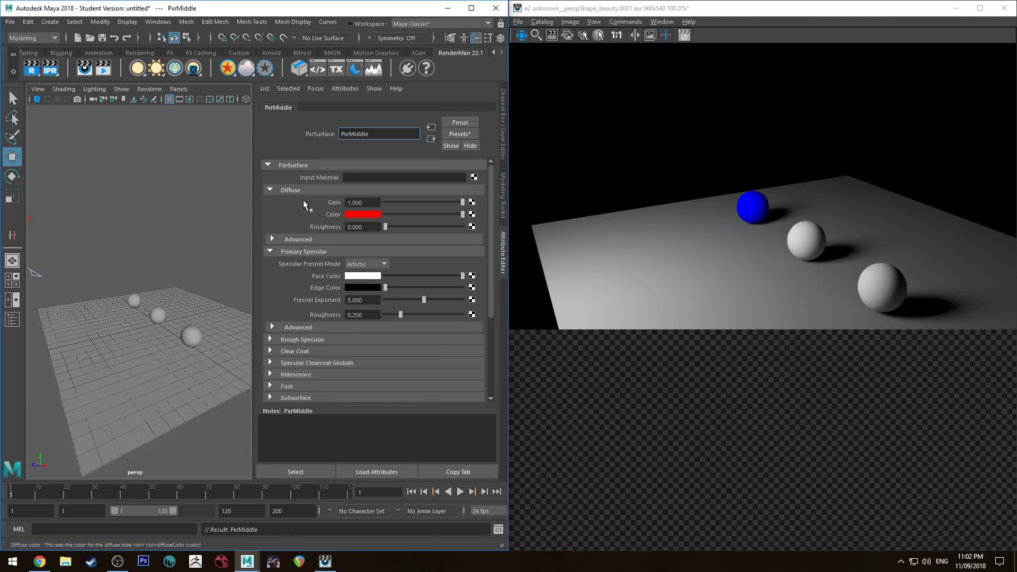
Run an IPR render showing all three spheres, then select the front right sphere
click(50, 68)
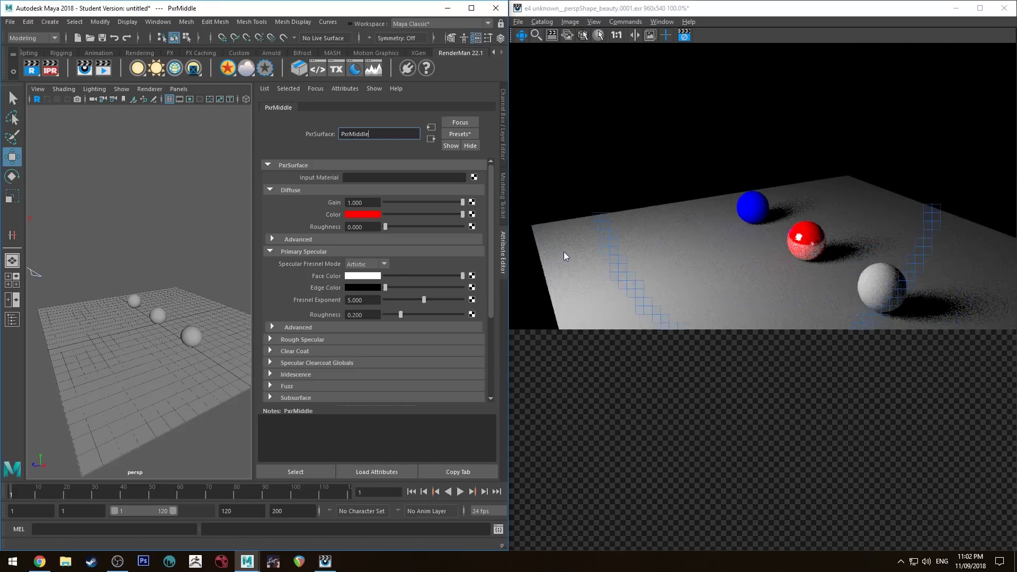
alt+drag(154, 295, 183, 259)
mouse_move(183, 259)
alt+right_down()
mouse_move(213, 332)
mouse_move(178, 278)
alt+right_up()
alt+drag(178, 278, 164, 212)
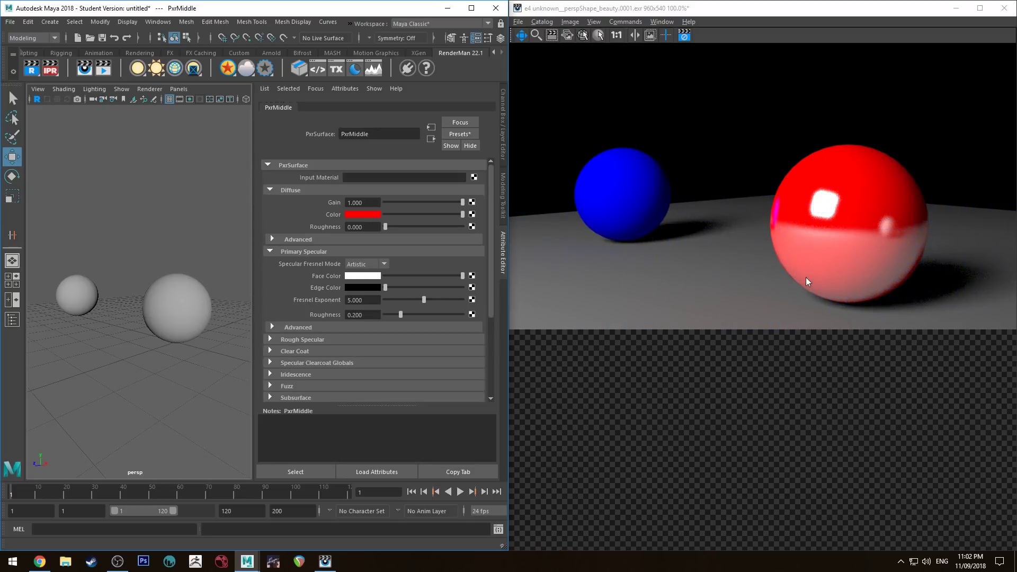
scroll(768, 188, down, 2)
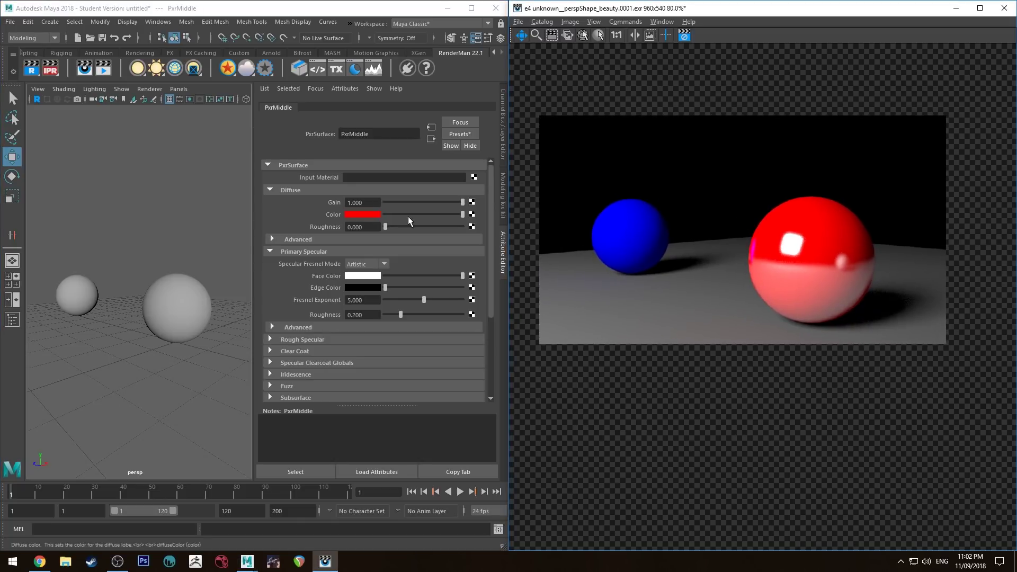
alt+drag(203, 270, 161, 227)
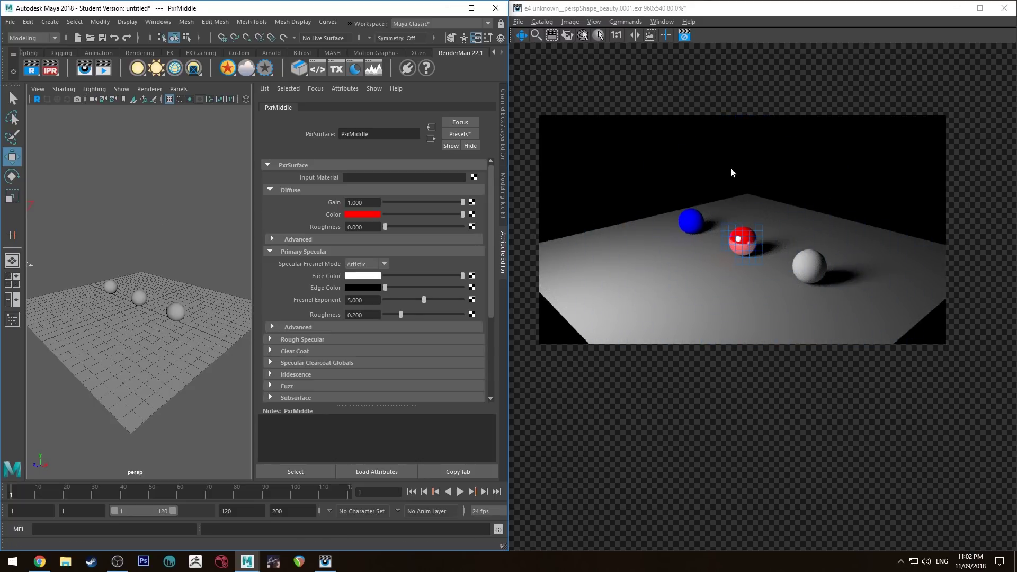
click(176, 311)
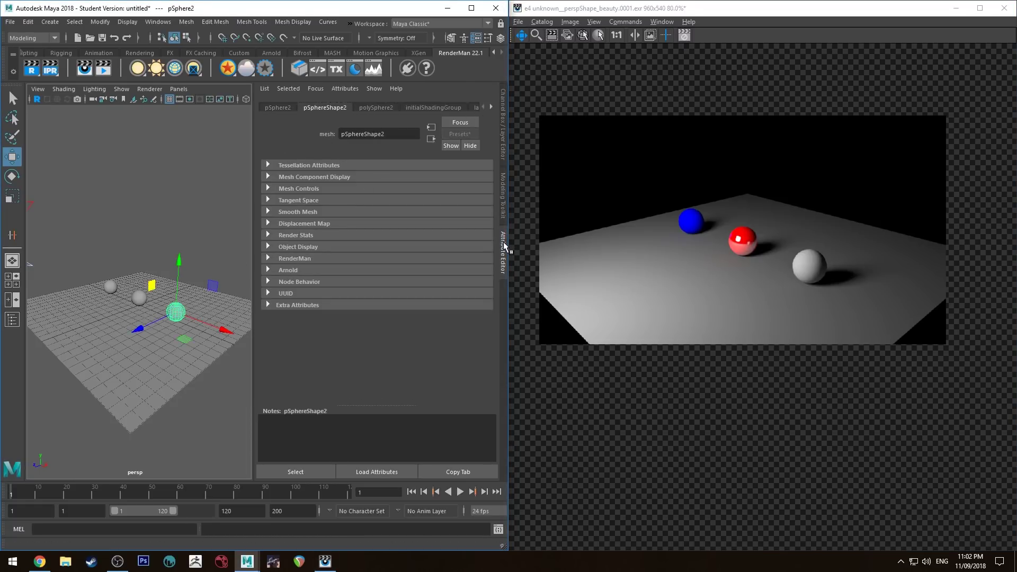
Maximize Maya and dock the RenderMan Preset Browser on the right side
key(super+Up)
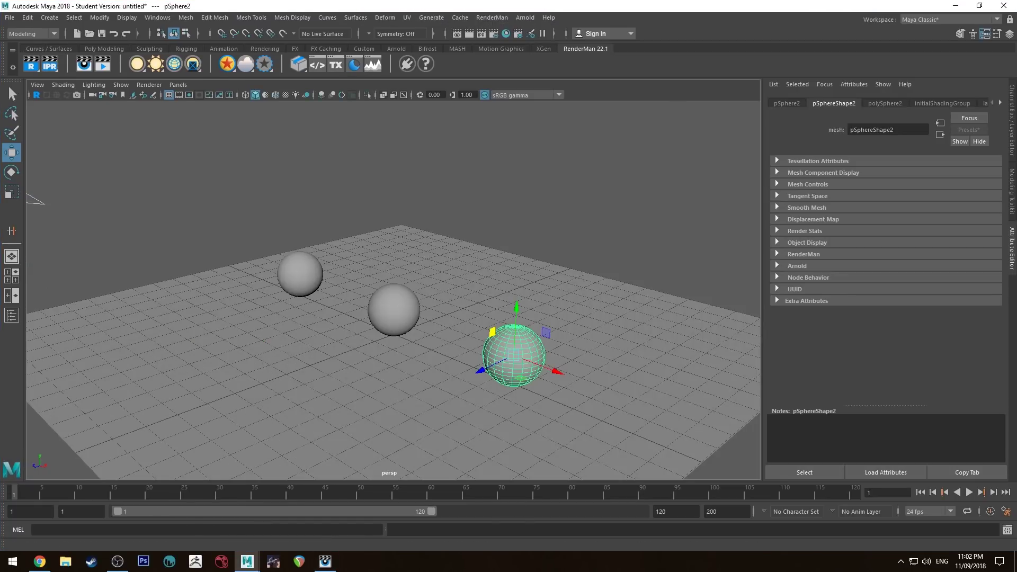
click(354, 65)
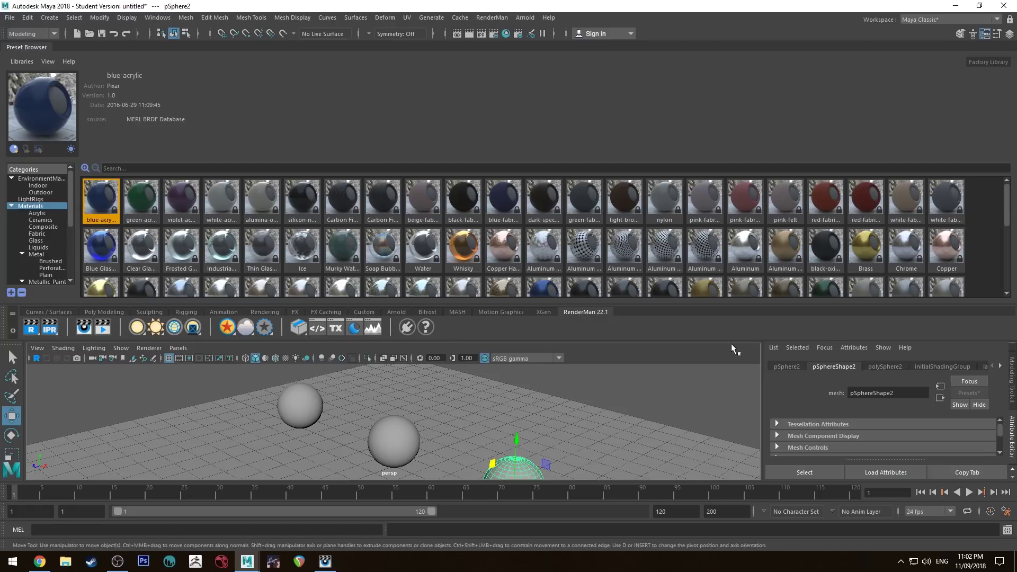
drag(12, 48, 1002, 116)
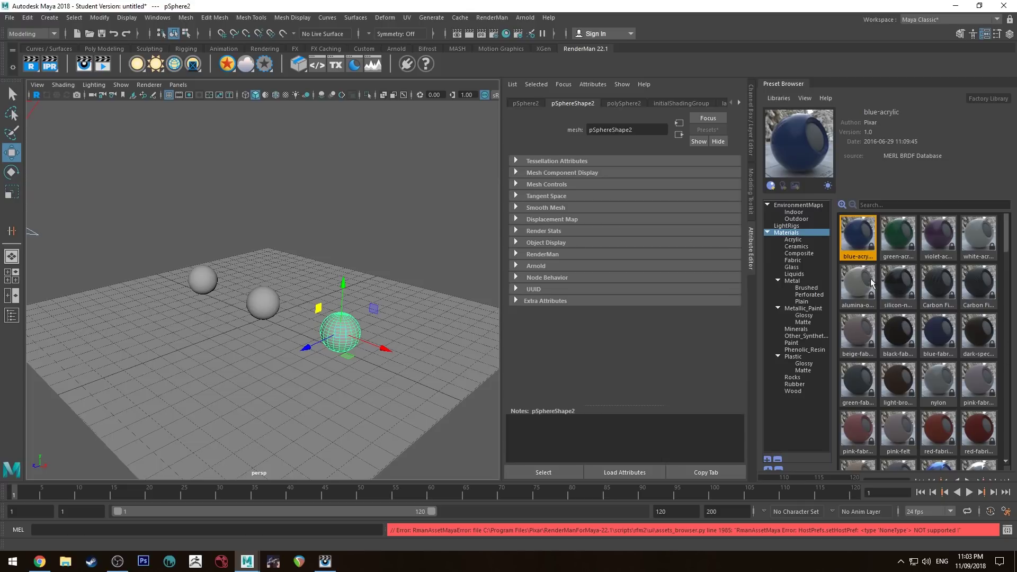
Browse the material presets to Liquids and import the Ice preset onto the front sphere
scroll(892, 283, down, 2)
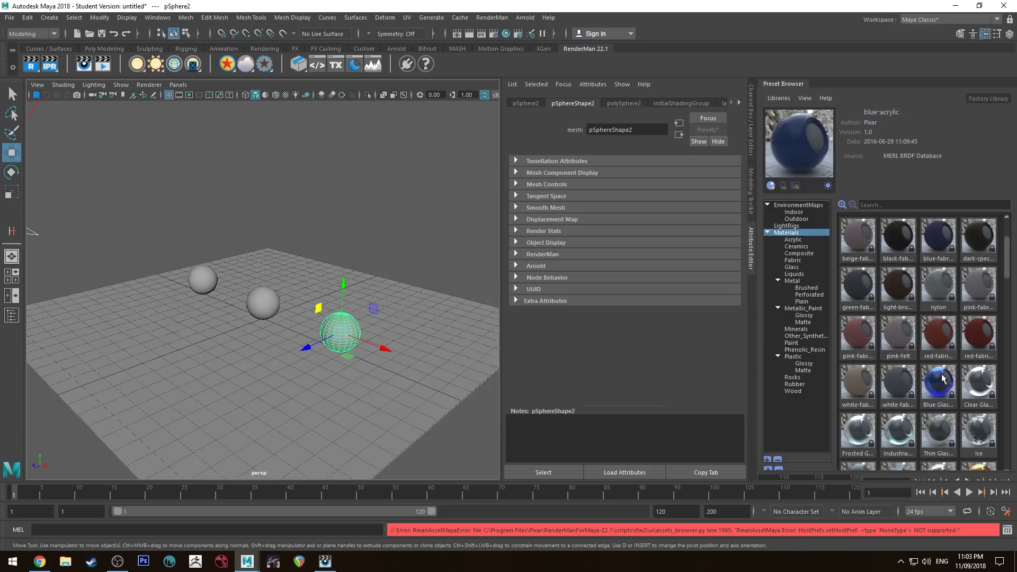
click(945, 340)
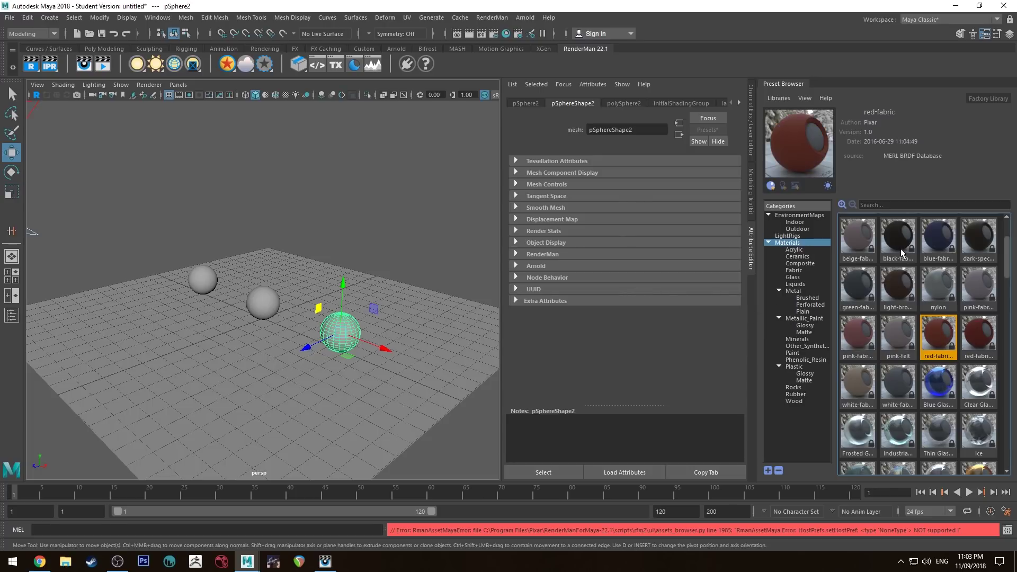
scroll(901, 253, down, 5)
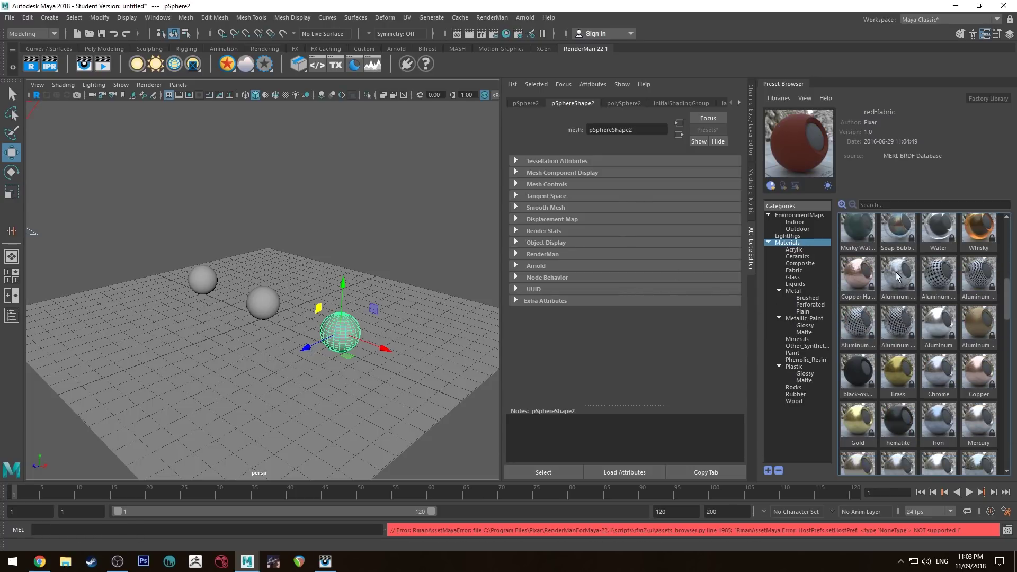
right_click(898, 276)
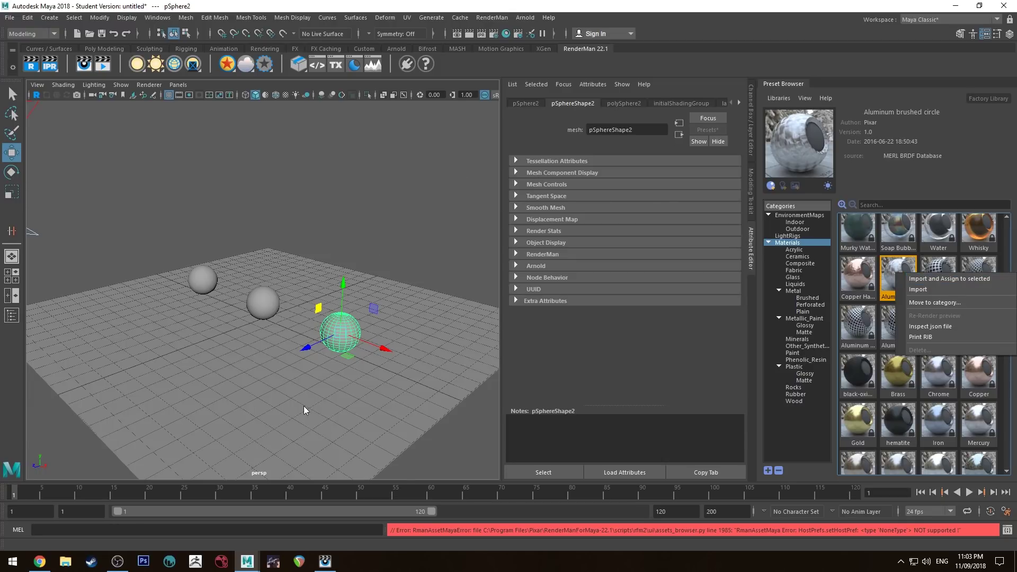
click(794, 292)
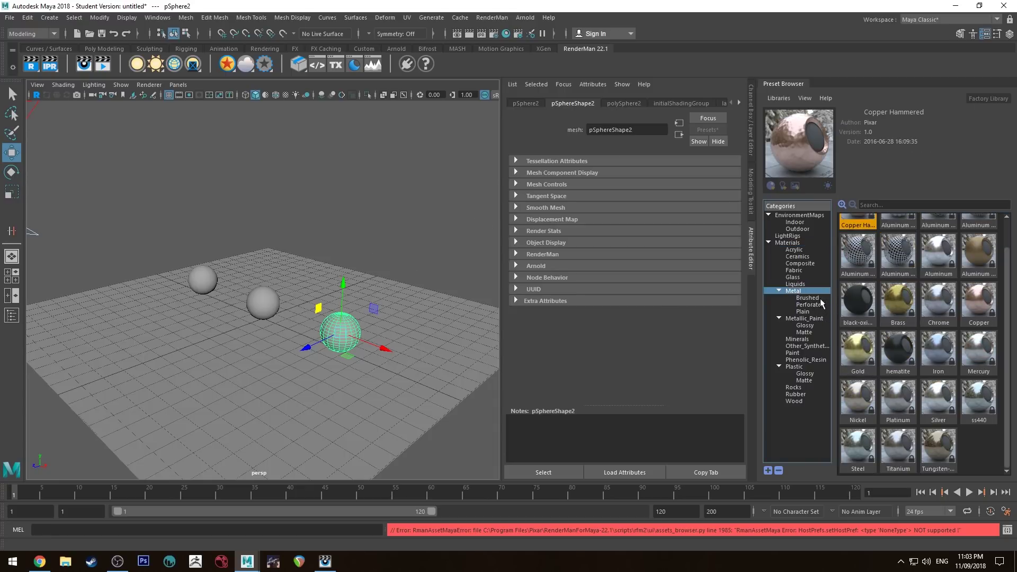
scroll(898, 293, up, 1)
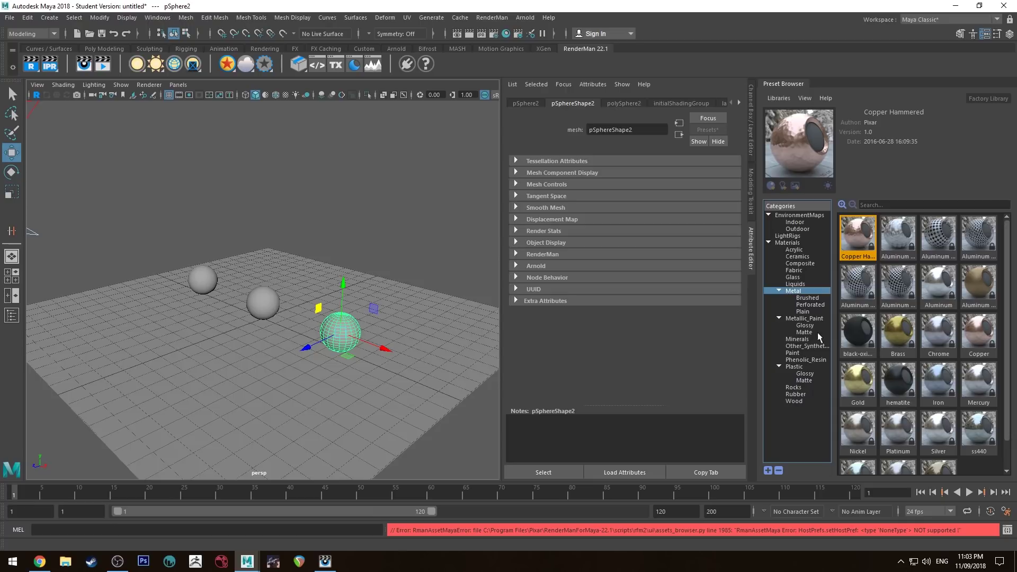
click(795, 284)
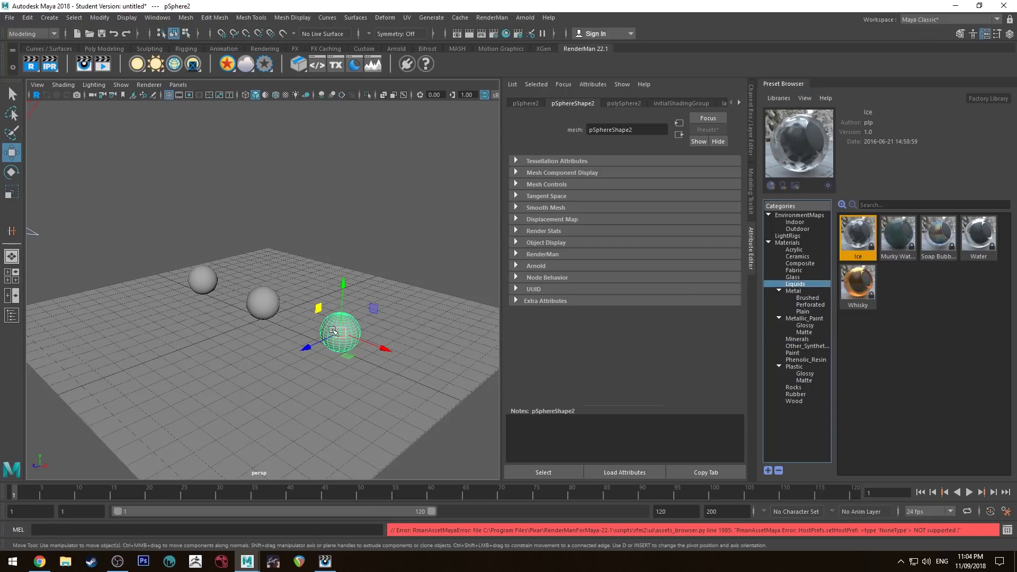
click(870, 230)
right_click(870, 230)
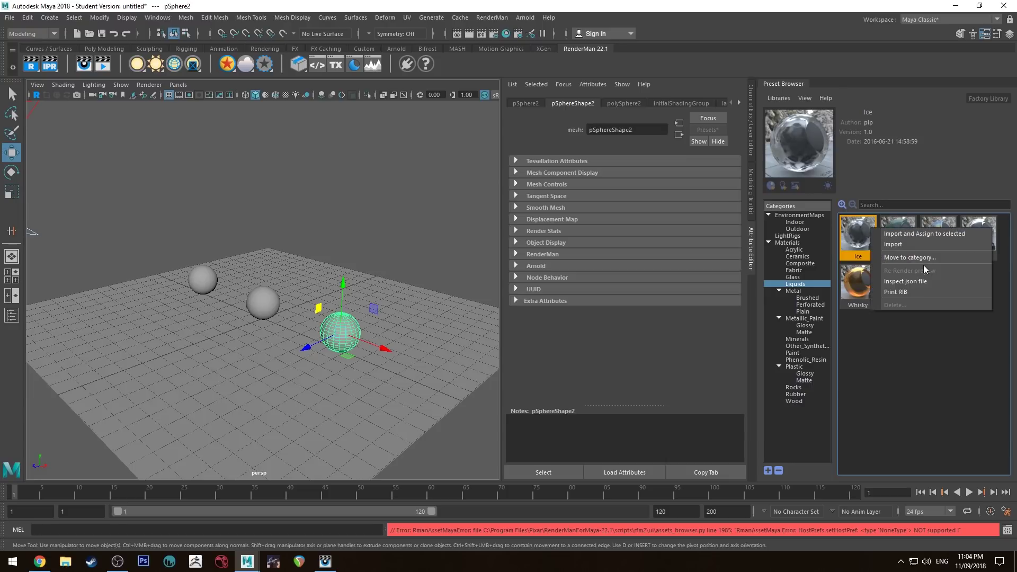
click(914, 234)
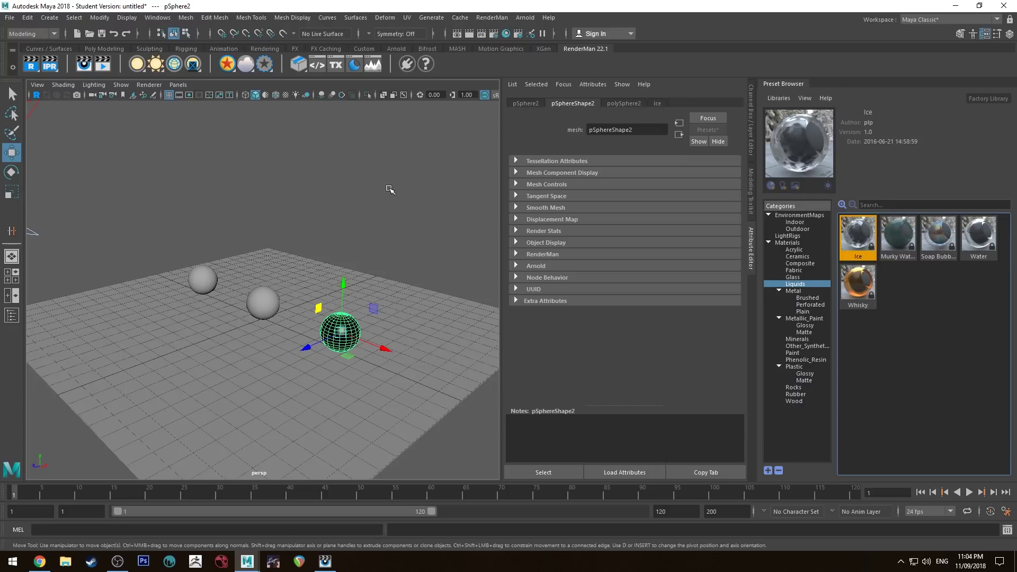
Inspect the Ice material's attributes in the shading network editor, then restore Maya beside the render view
click(390, 189)
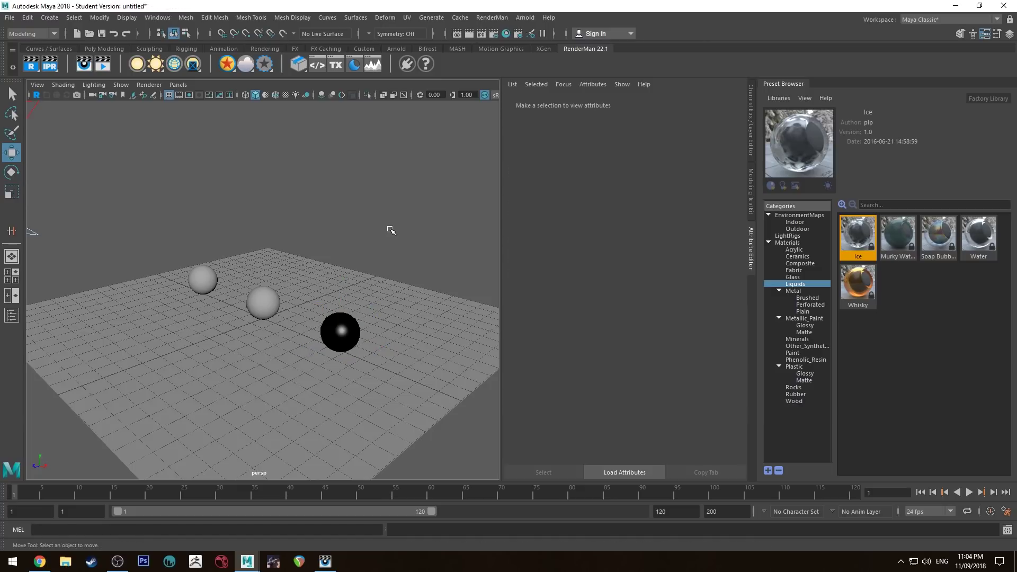
click(506, 33)
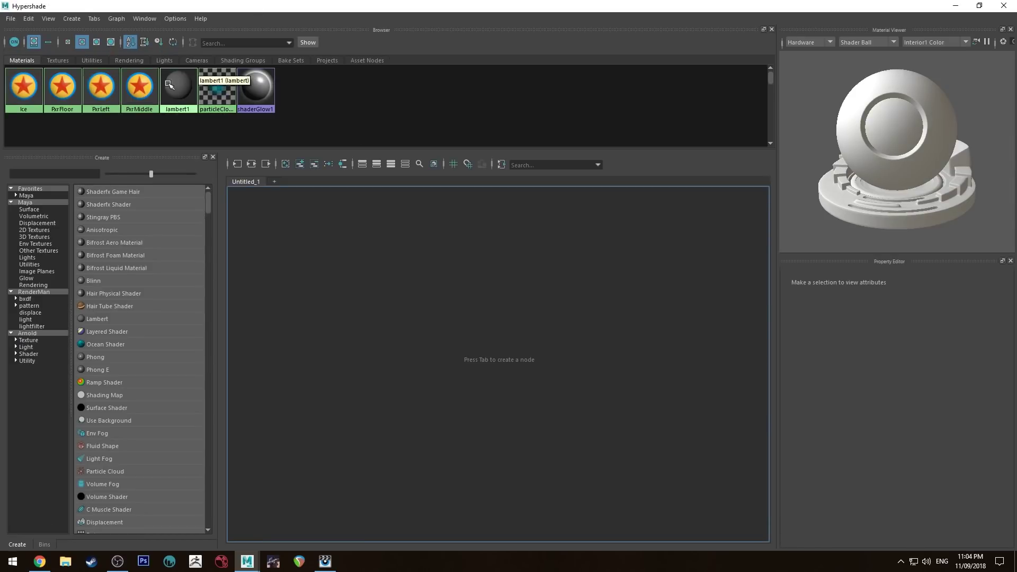
click(30, 99)
scroll(836, 440, down, 5)
scroll(900, 315, up, 5)
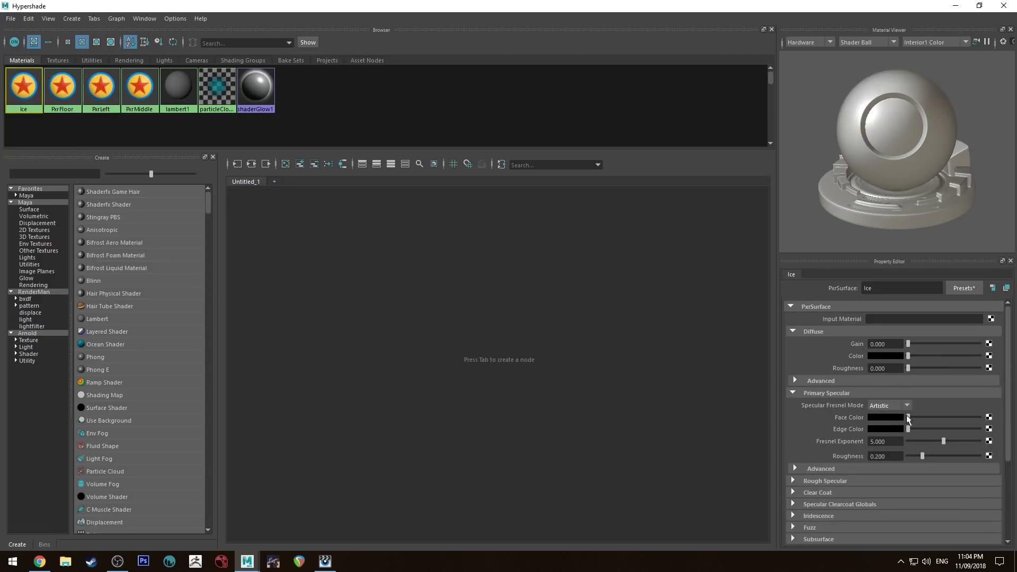
click(955, 5)
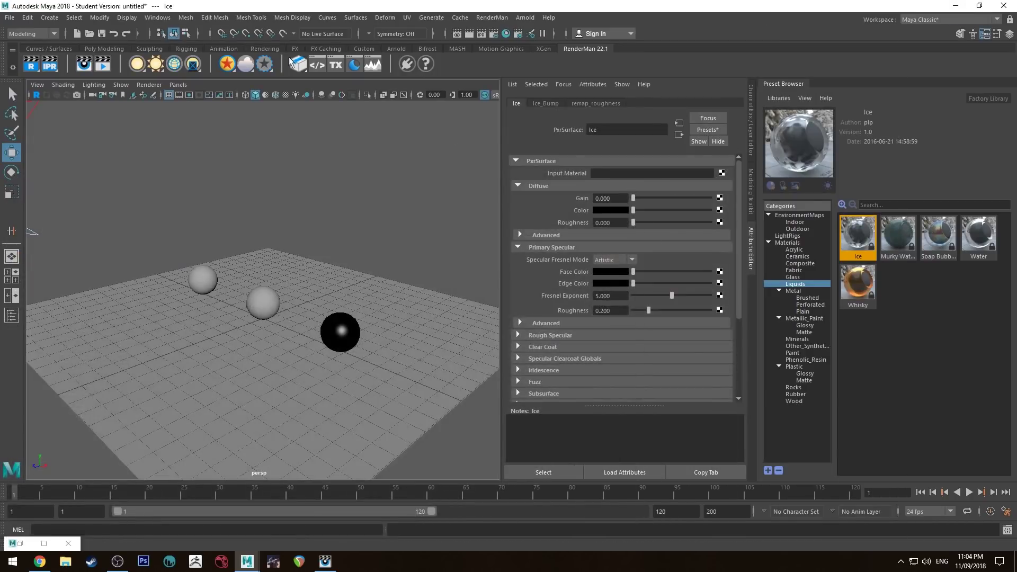
click(978, 6)
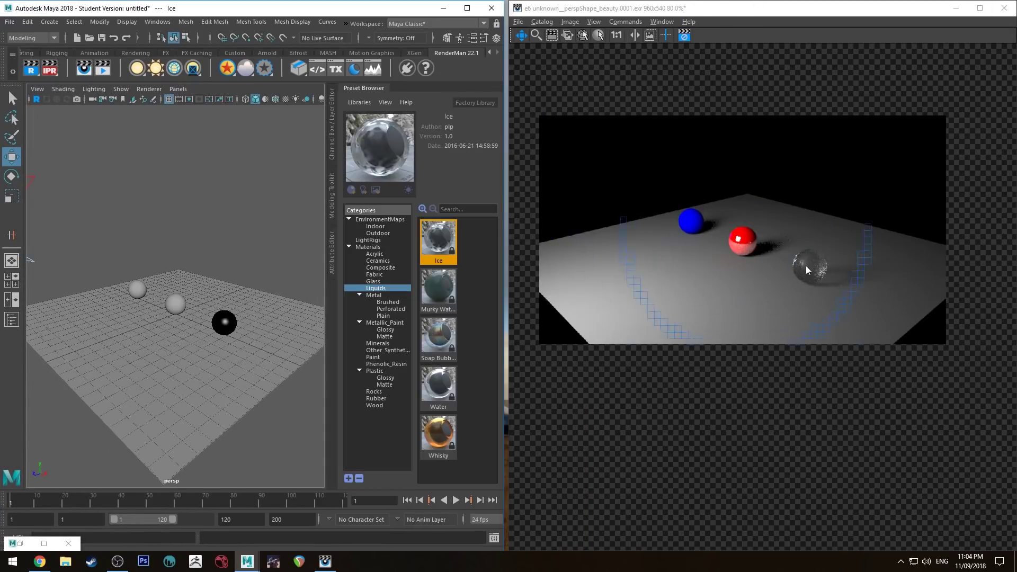
Tumble the camera around the three spheres from several angles as the IPR render updates
scroll(212, 318, up, 5)
scroll(164, 168, up, 3)
alt+drag(163, 168, 173, 212)
scroll(182, 193, down, 4)
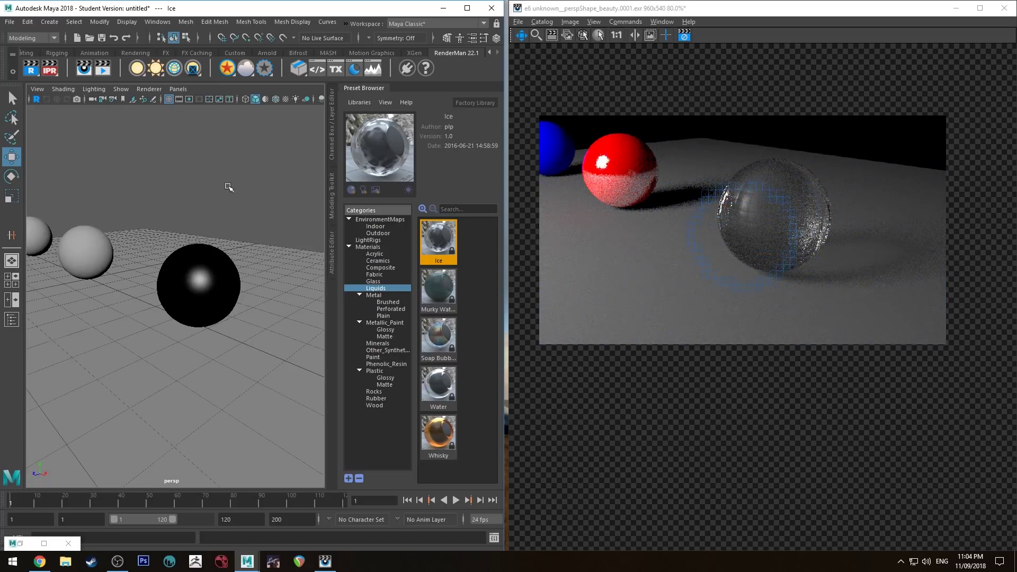
alt+drag(228, 186, 252, 182)
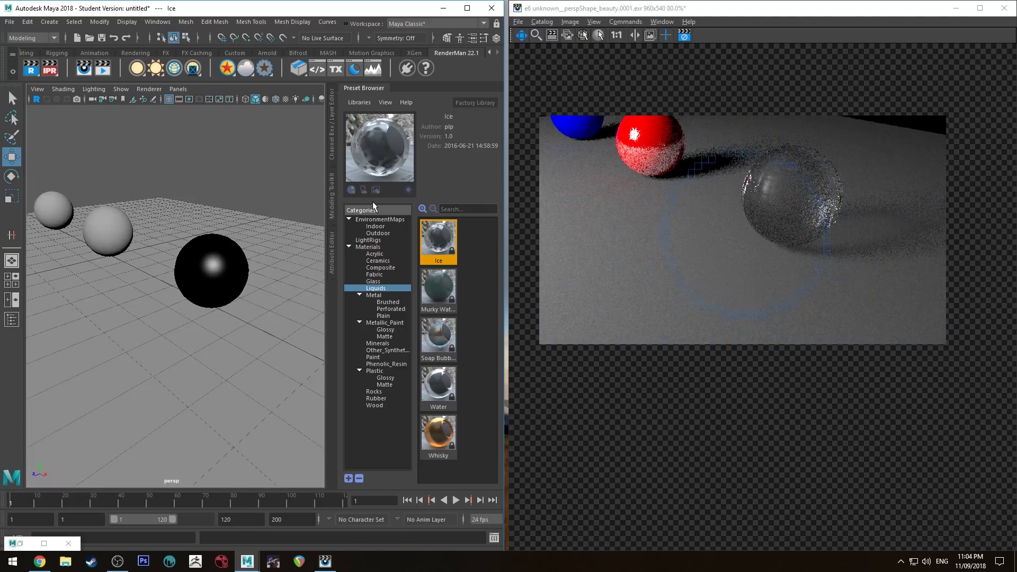
alt+drag(201, 223, 228, 286)
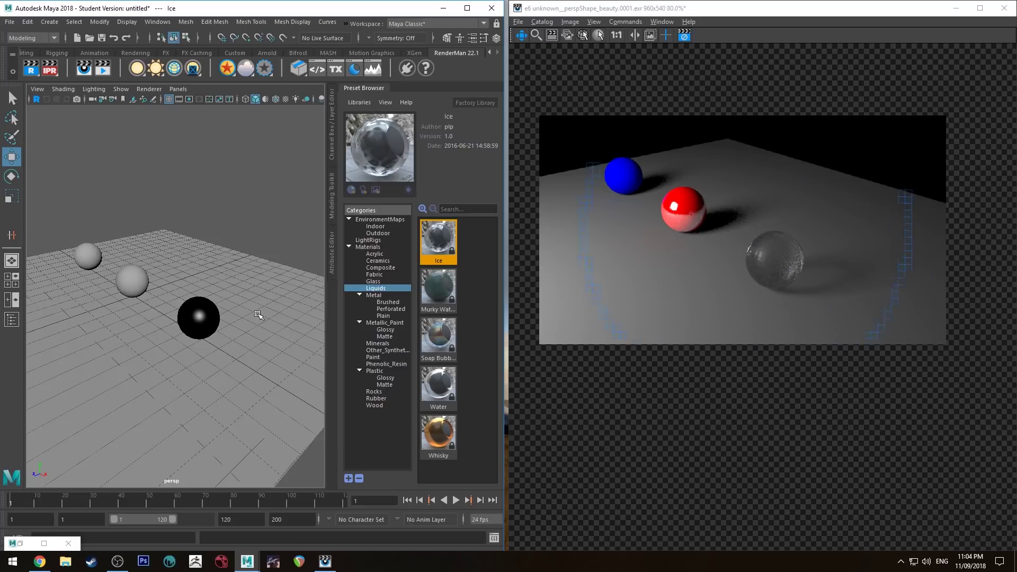
alt+drag(221, 317, 241, 288)
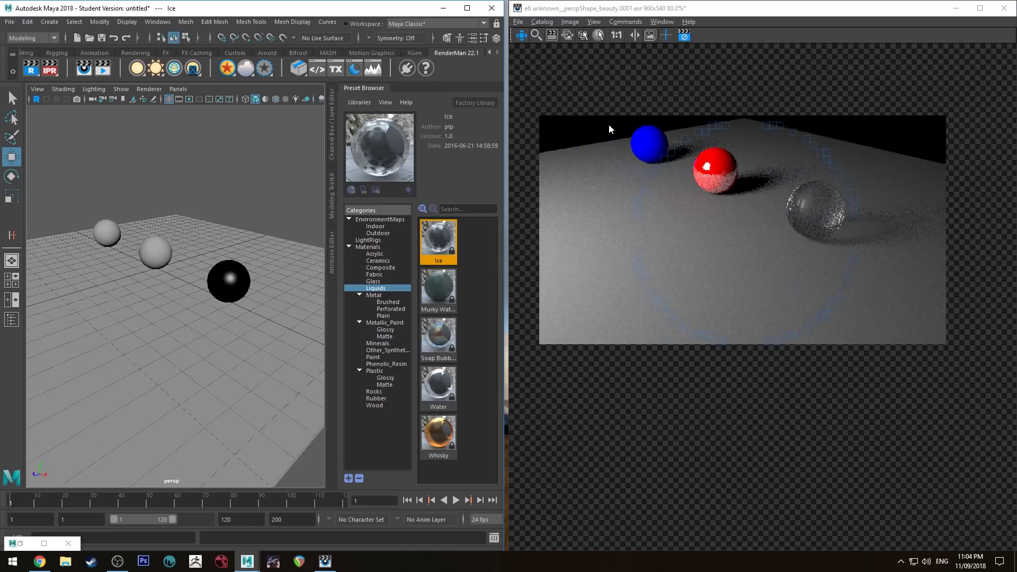
alt+drag(232, 203, 236, 223)
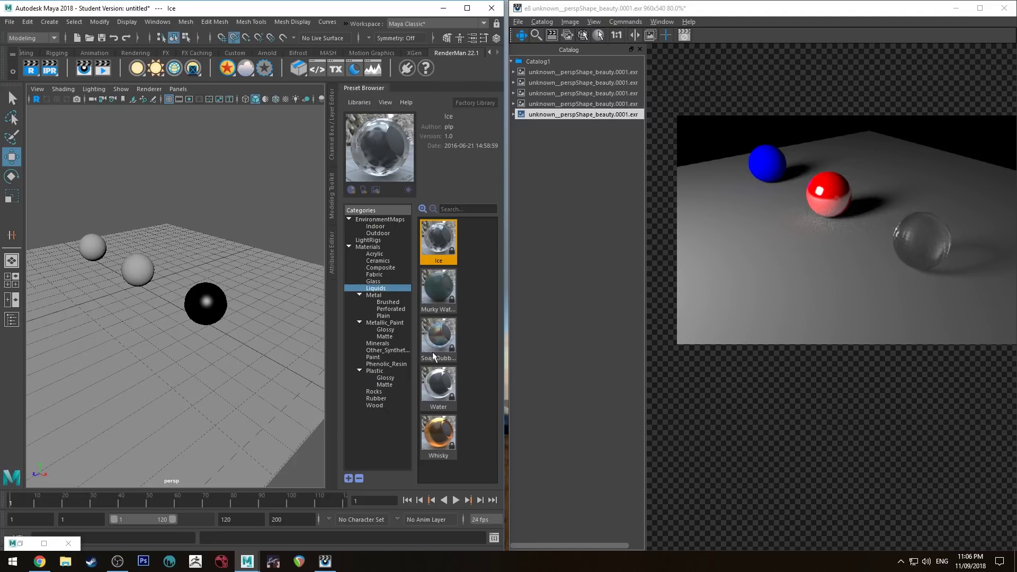
Preview the Whisky, Water and Soap Bubble liquid presets in turn
click(438, 444)
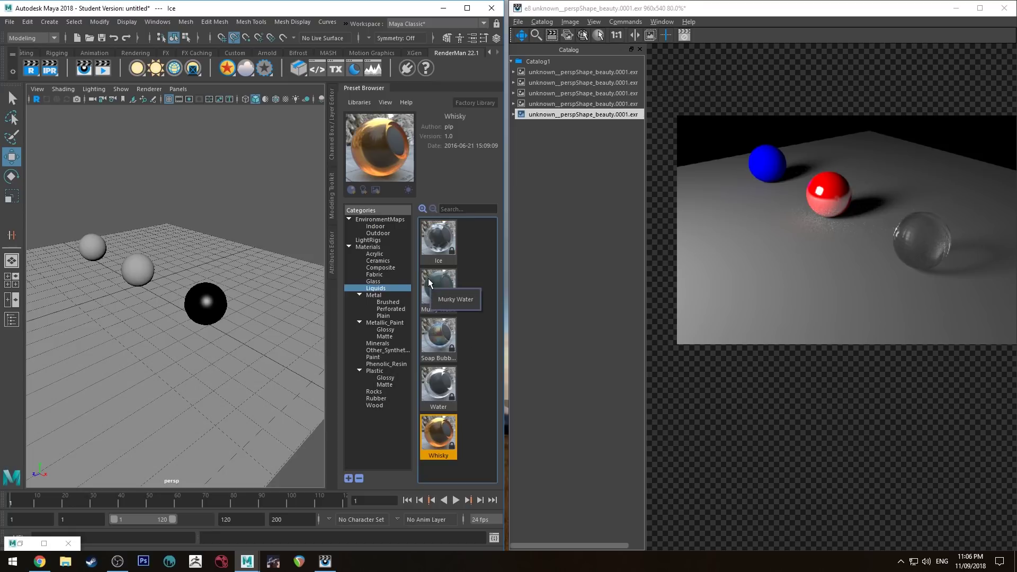
click(444, 372)
click(449, 339)
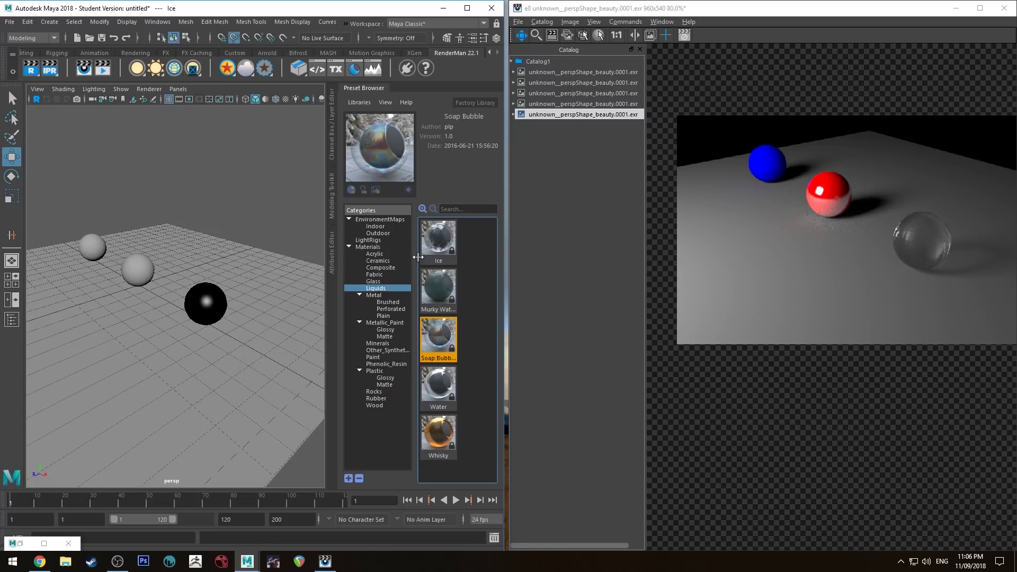
Maximize Maya, open Render Settings, and keep the Common frame range at the current frame
click(468, 8)
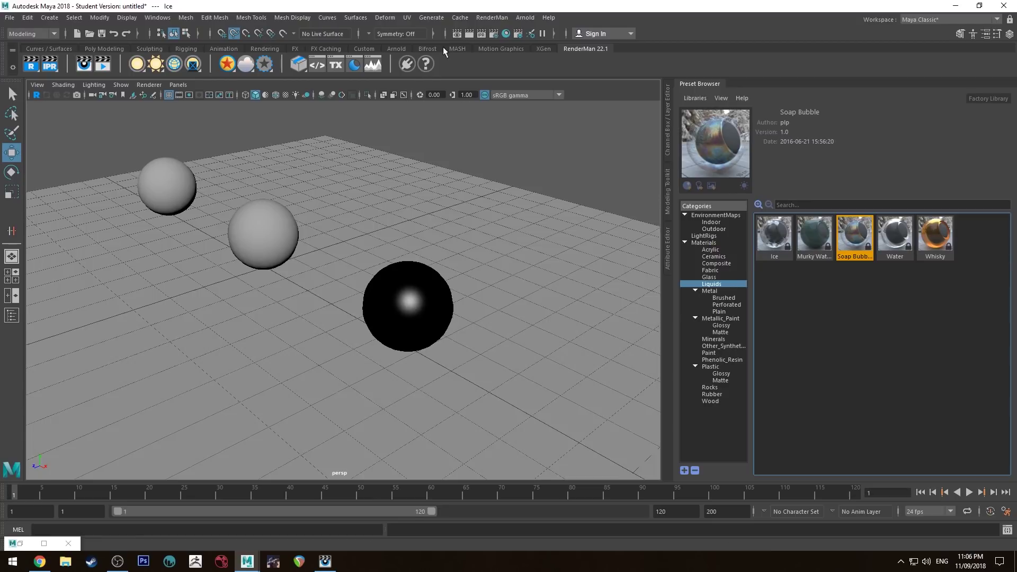
click(491, 34)
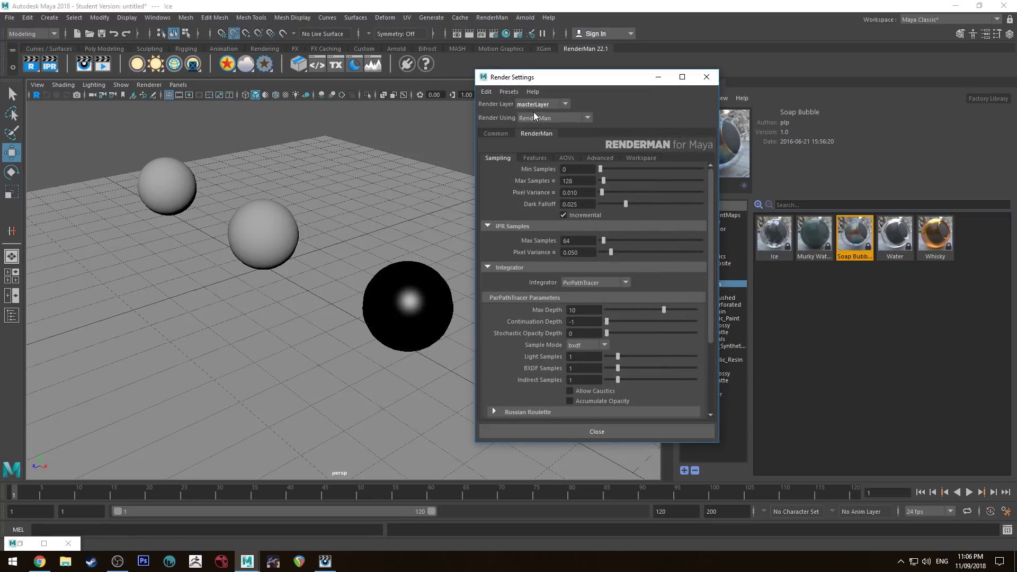
click(492, 134)
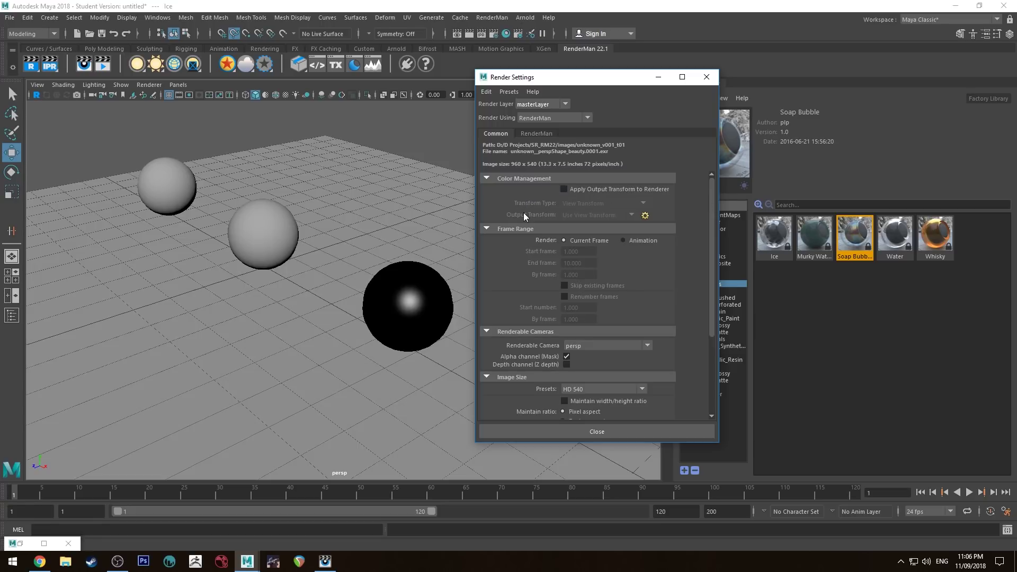
click(623, 241)
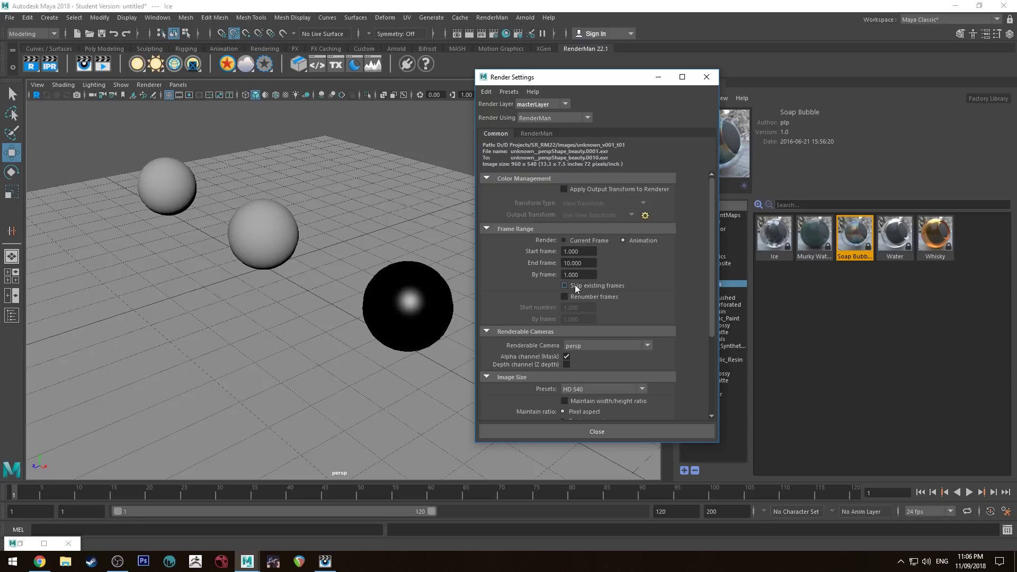
click(565, 241)
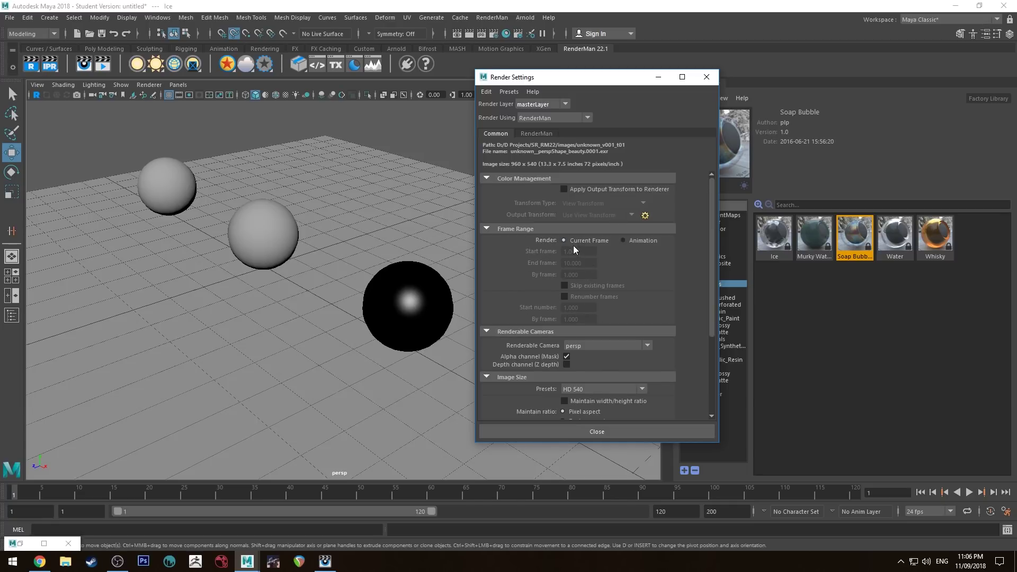
Check the Image Size presets, keep HD 540, and return to the RenderMan sampling settings
scroll(573, 244, down, 3)
scroll(545, 279, down, 3)
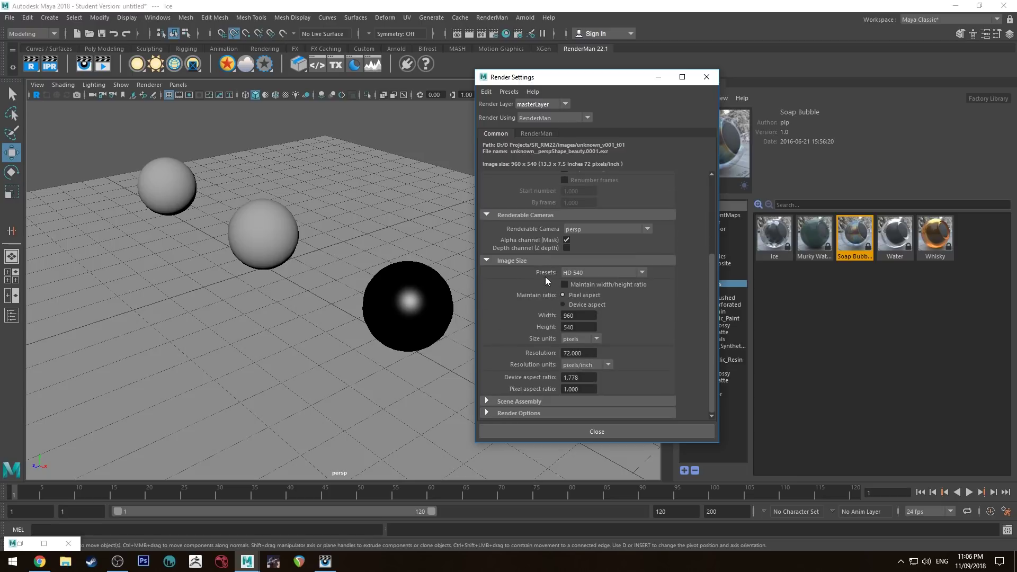
click(576, 272)
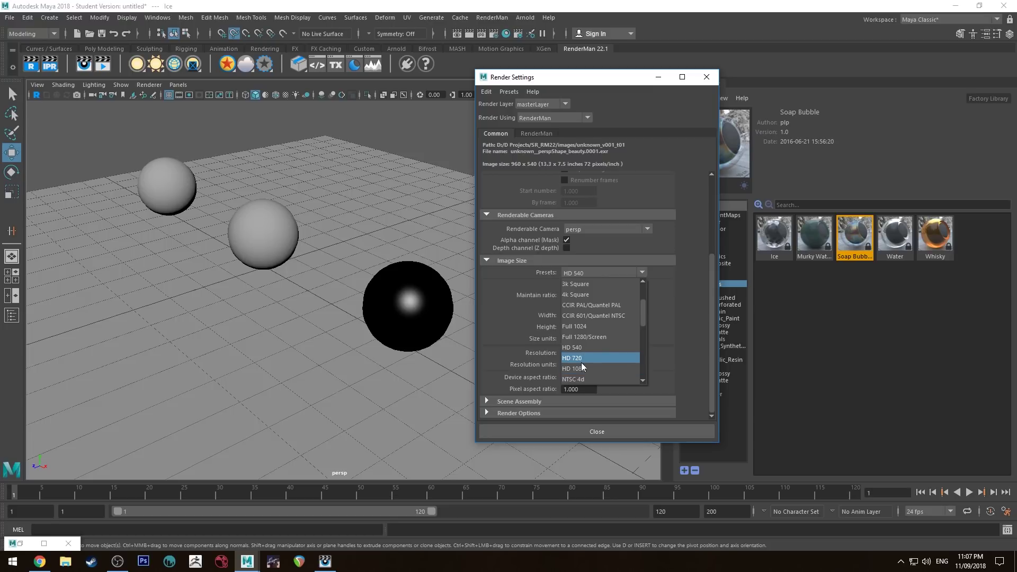
scroll(602, 338, down, 2)
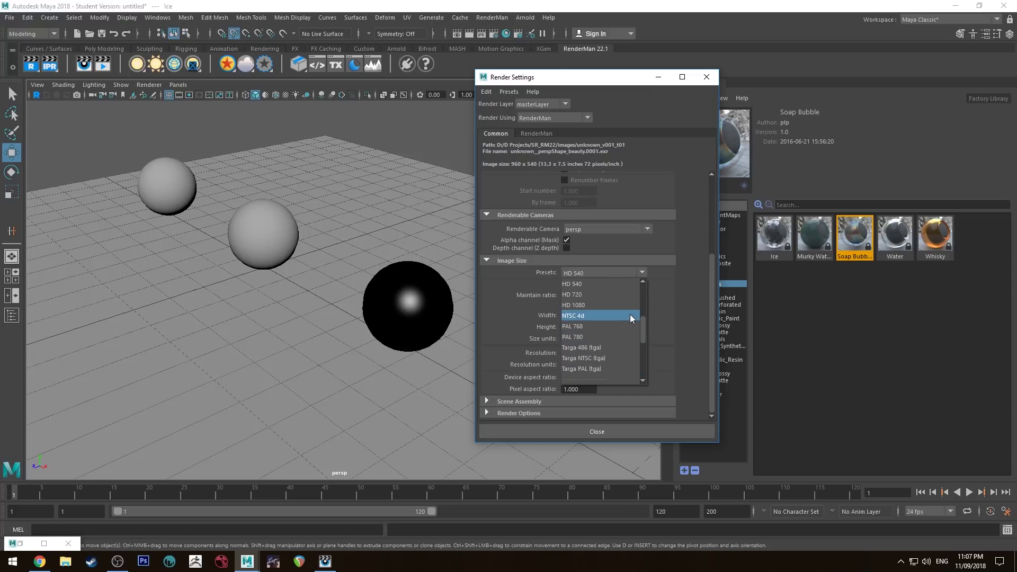
scroll(609, 329, up, 3)
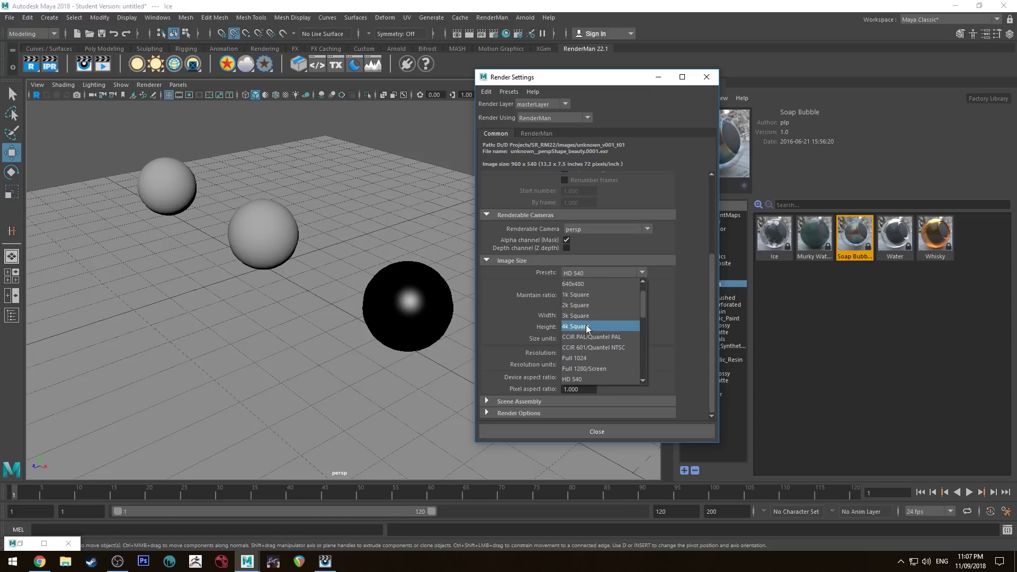
click(508, 314)
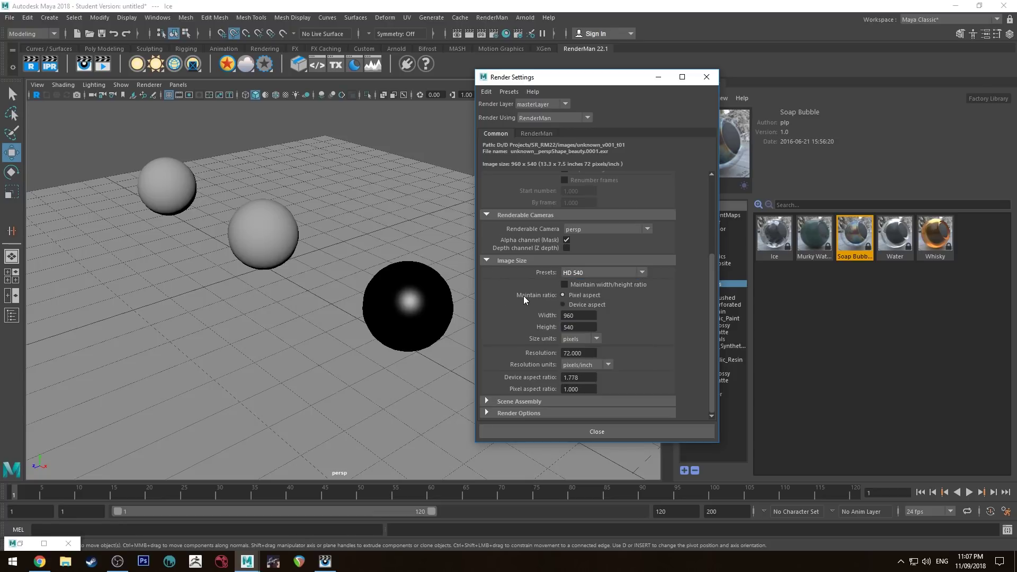
click(577, 271)
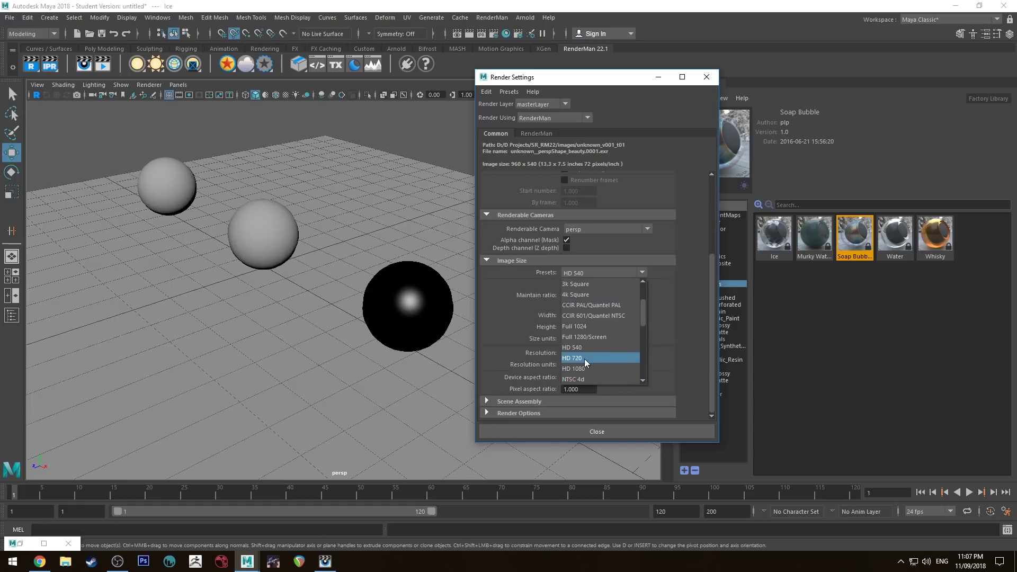
click(509, 318)
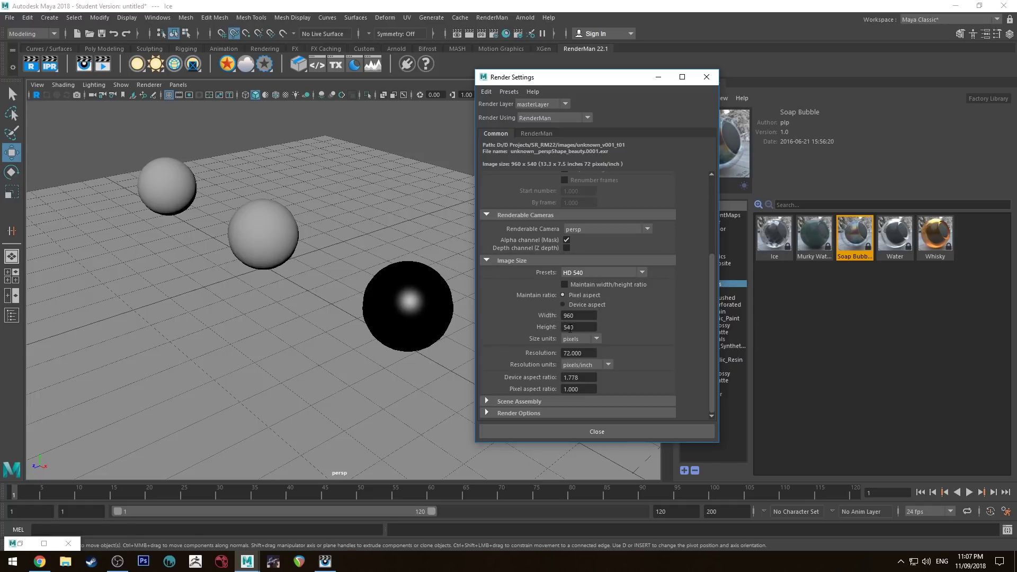
click(538, 133)
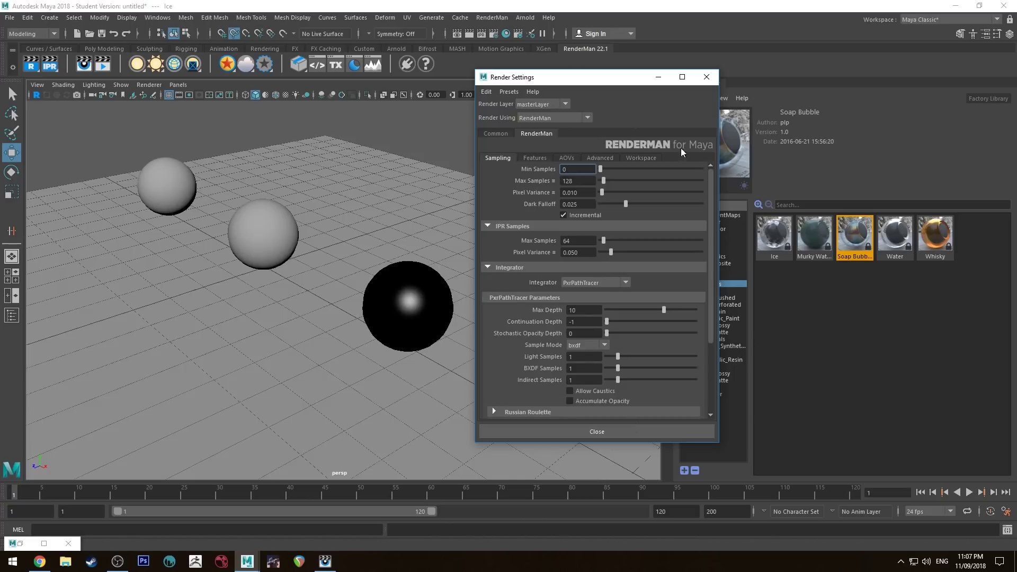
Set Max Samples to 256 and keep Min Samples at 0 in RenderMan sampling
scroll(522, 313, down, 3)
scroll(523, 313, up, 3)
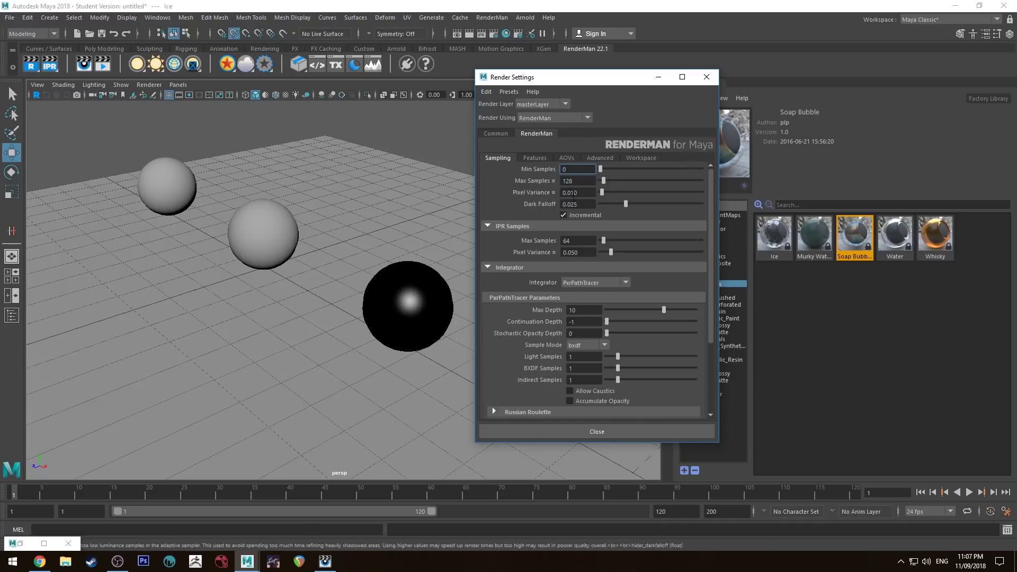
click(582, 180)
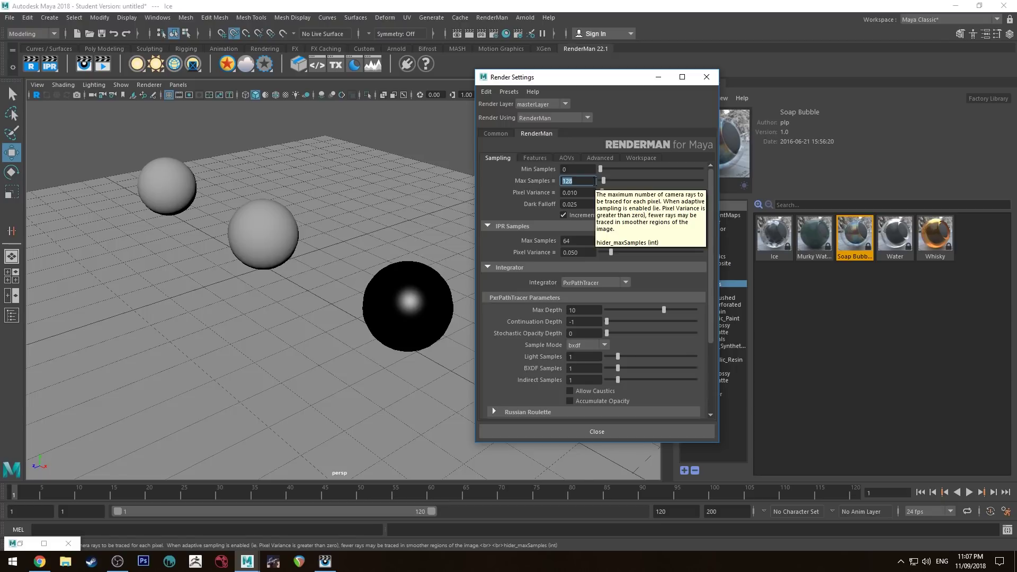
text(256)
key(Return)
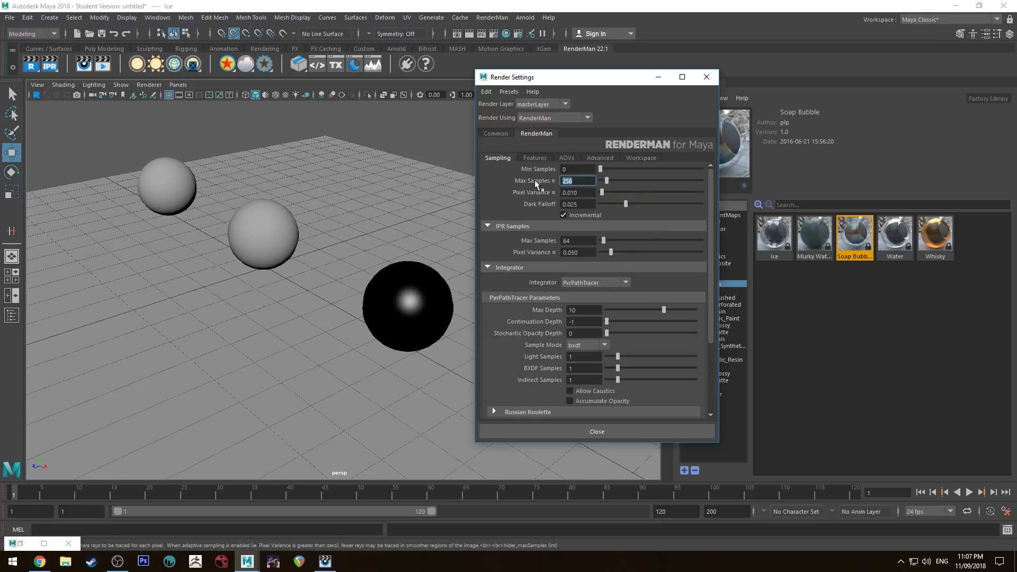
double_click(570, 169)
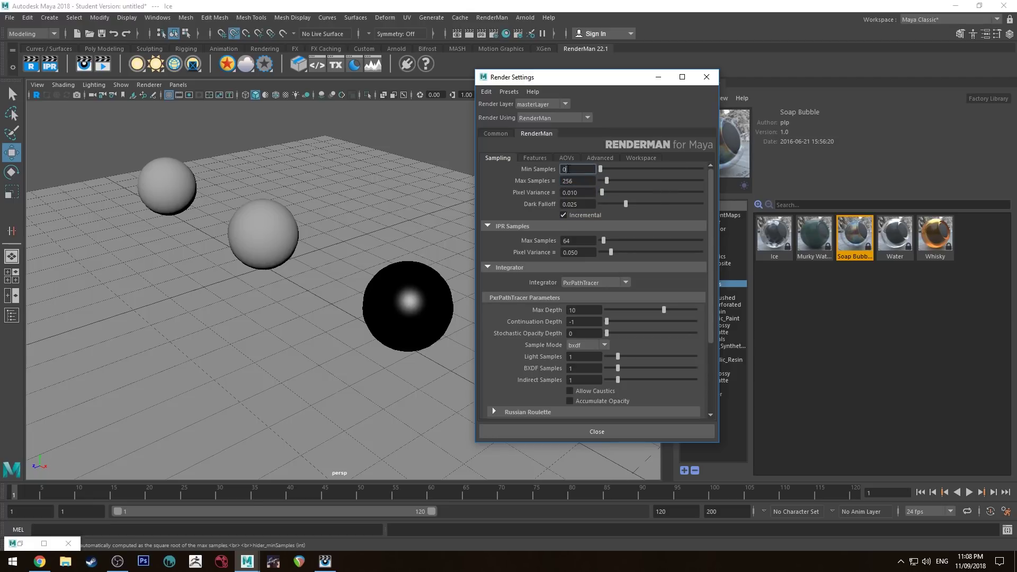
text(0)
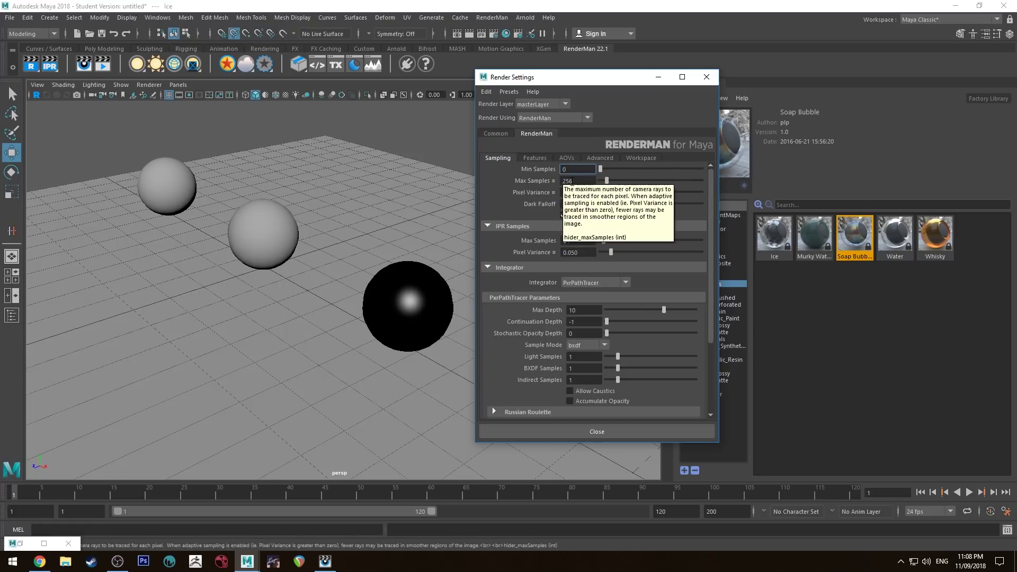
key(Tab)
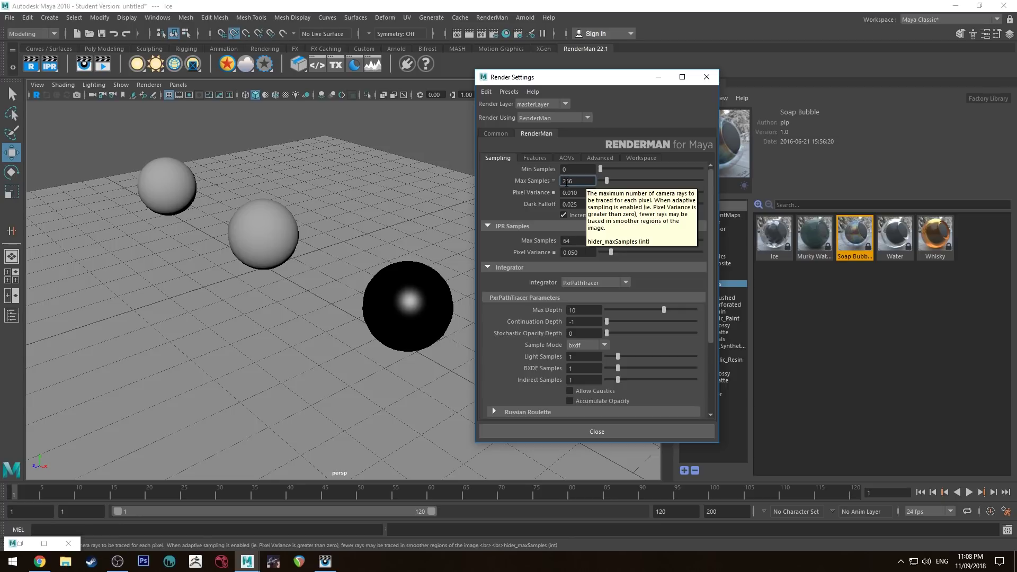
double_click(567, 181)
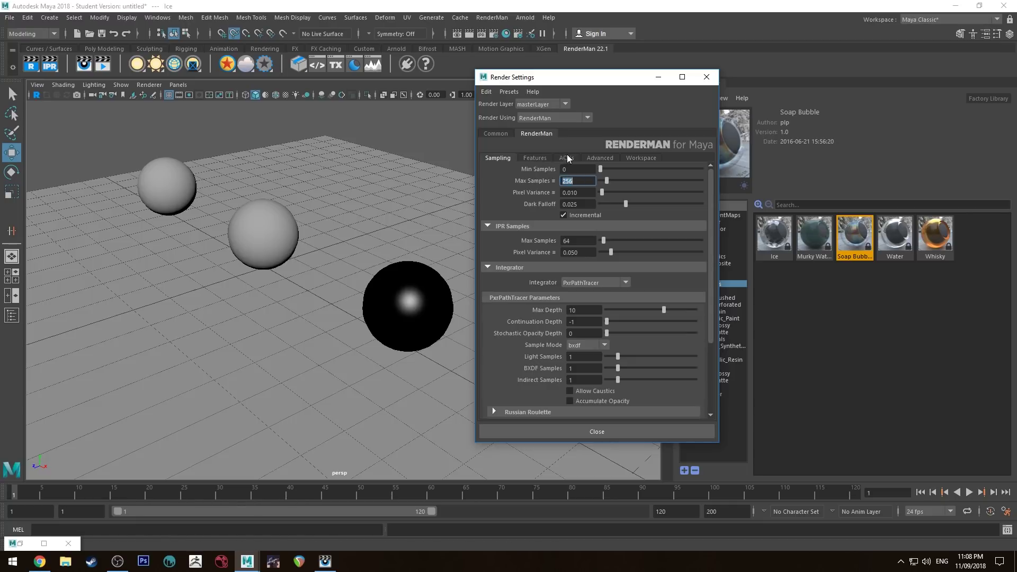
Review the Features tab's beauty display and motion blur settings, then the Advanced render options
click(565, 158)
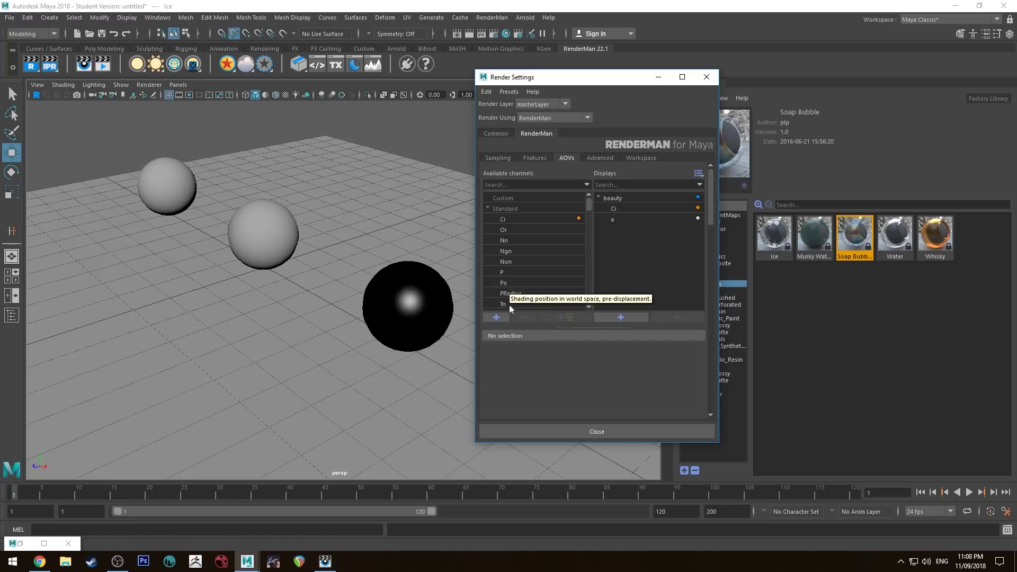
click(649, 198)
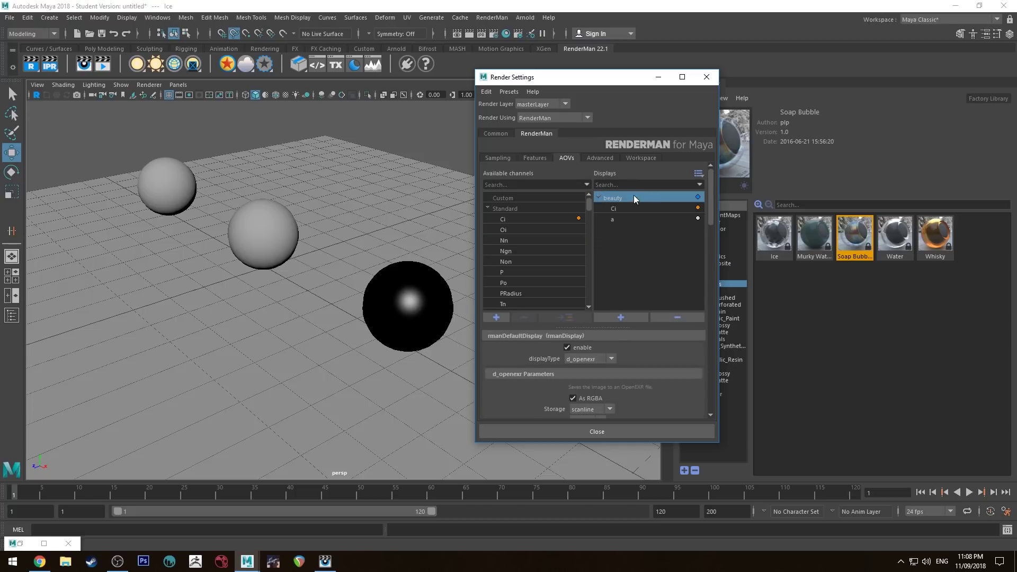
scroll(588, 325, down, 3)
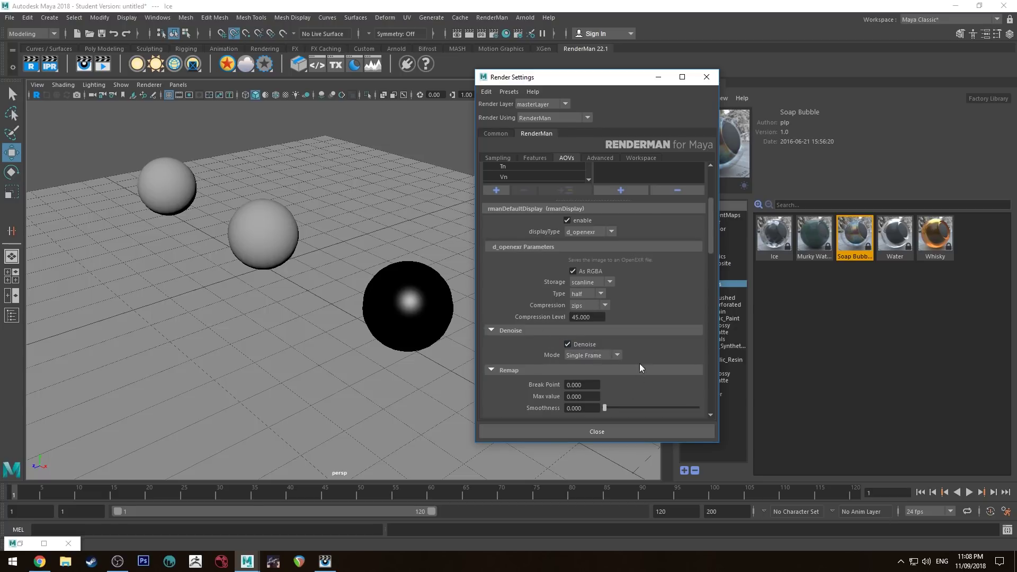
scroll(561, 312, up, 5)
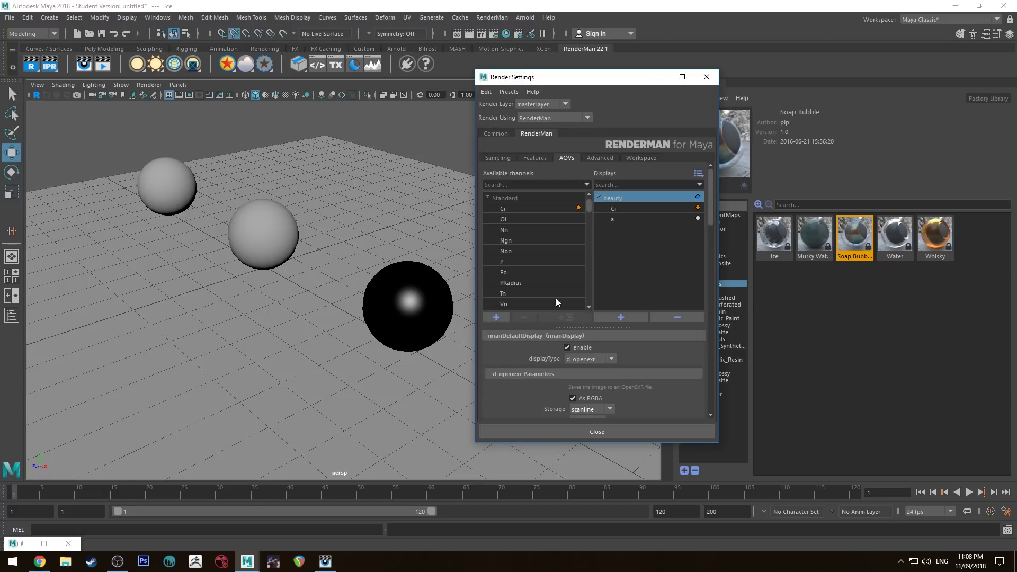
click(534, 158)
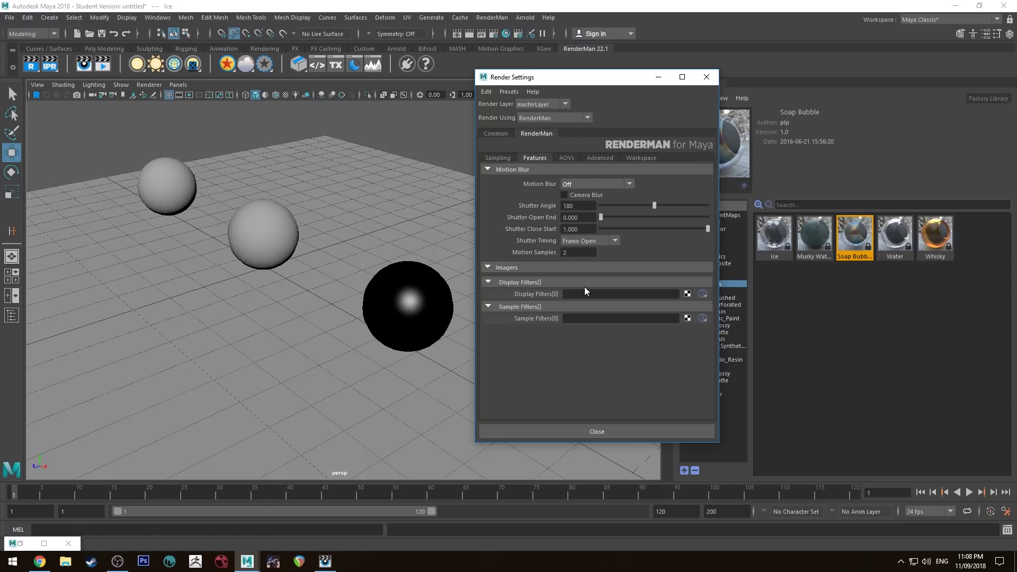
click(606, 159)
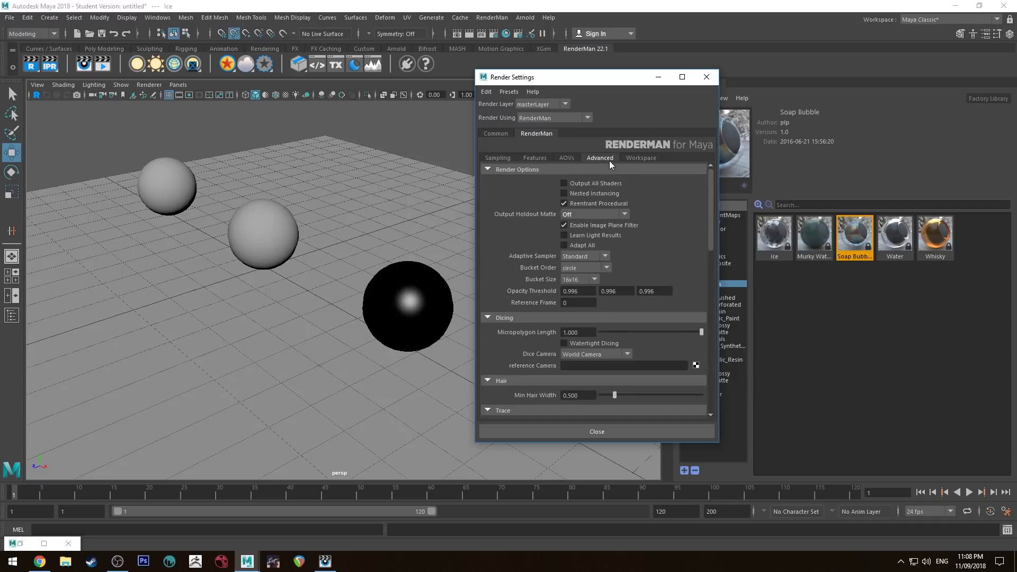
scroll(593, 211, down, 3)
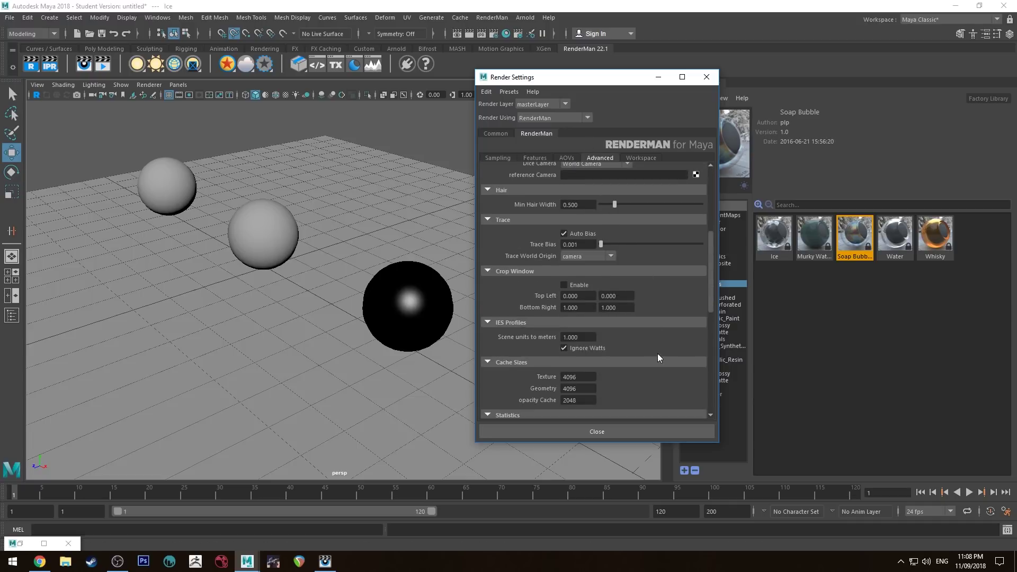
scroll(659, 355, up, 3)
Check the Workspace and Common tabs, then return to Sampling showing Max Samples 256
click(641, 158)
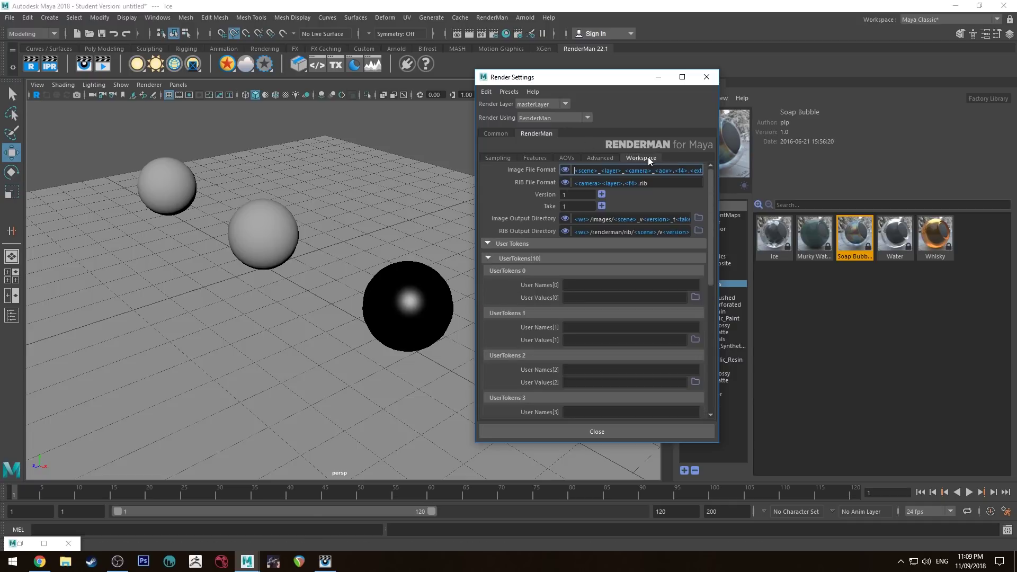
click(527, 157)
click(501, 157)
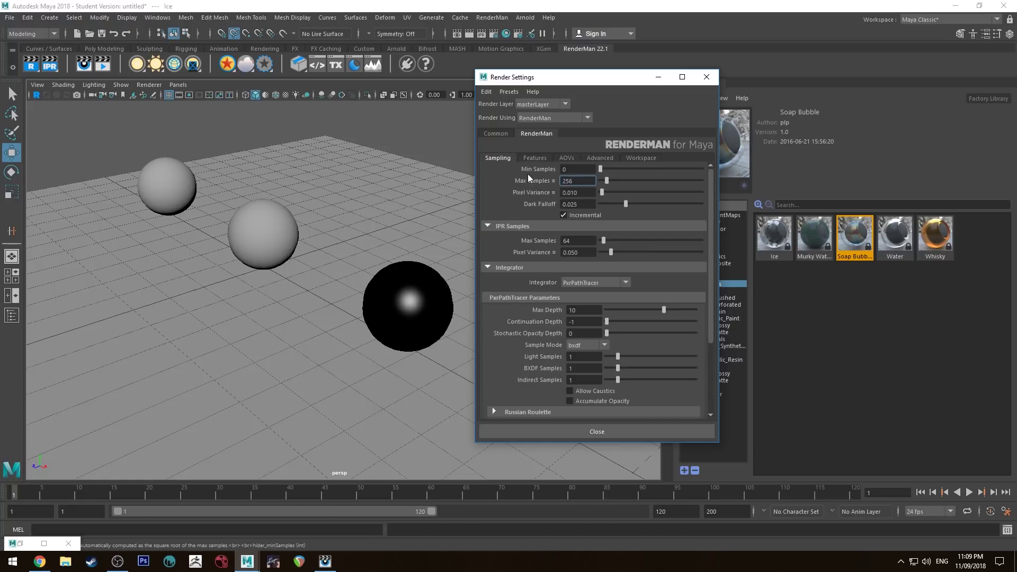
click(492, 134)
click(536, 134)
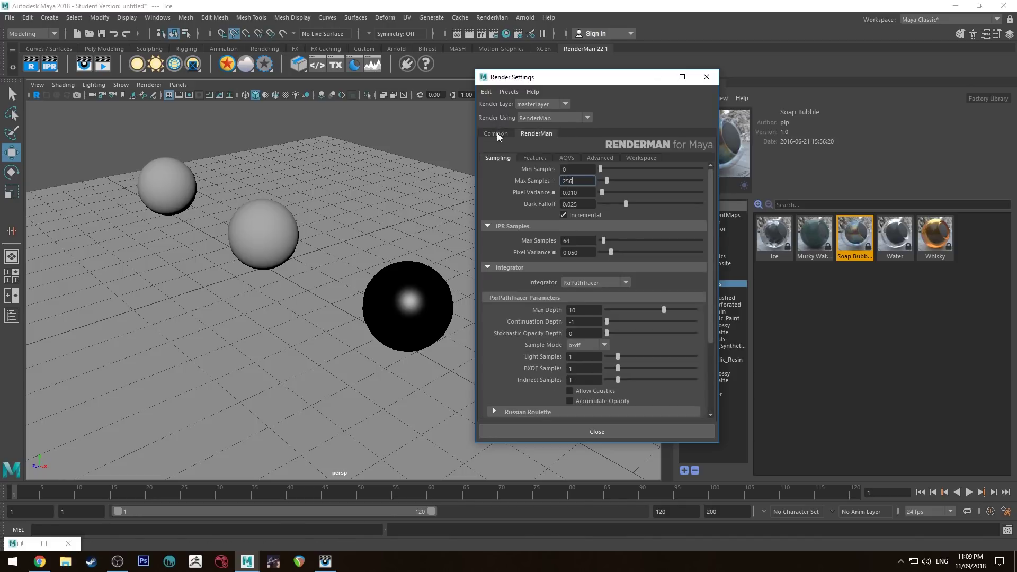
click(497, 133)
click(537, 132)
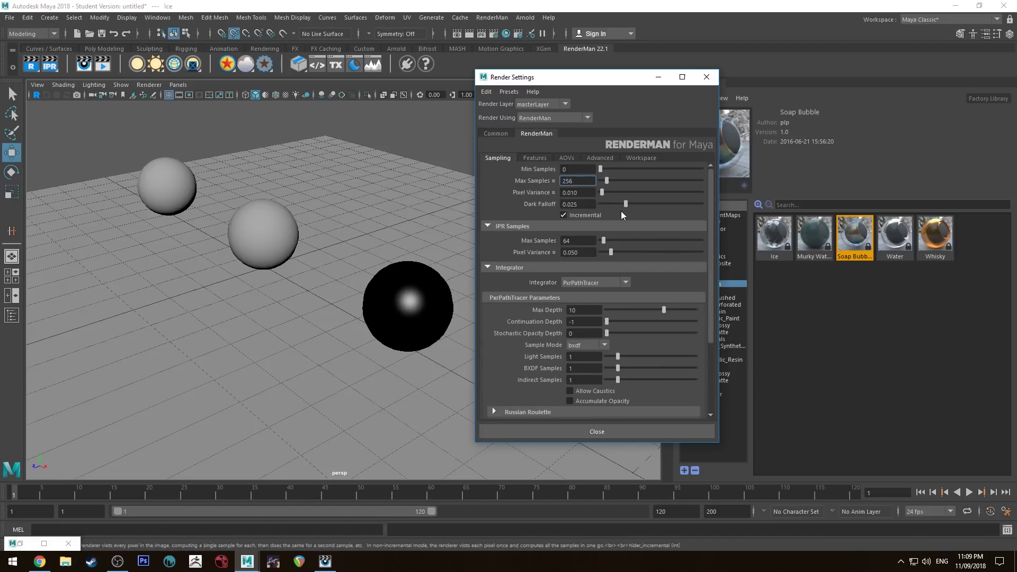
mouse_move(559, 209)
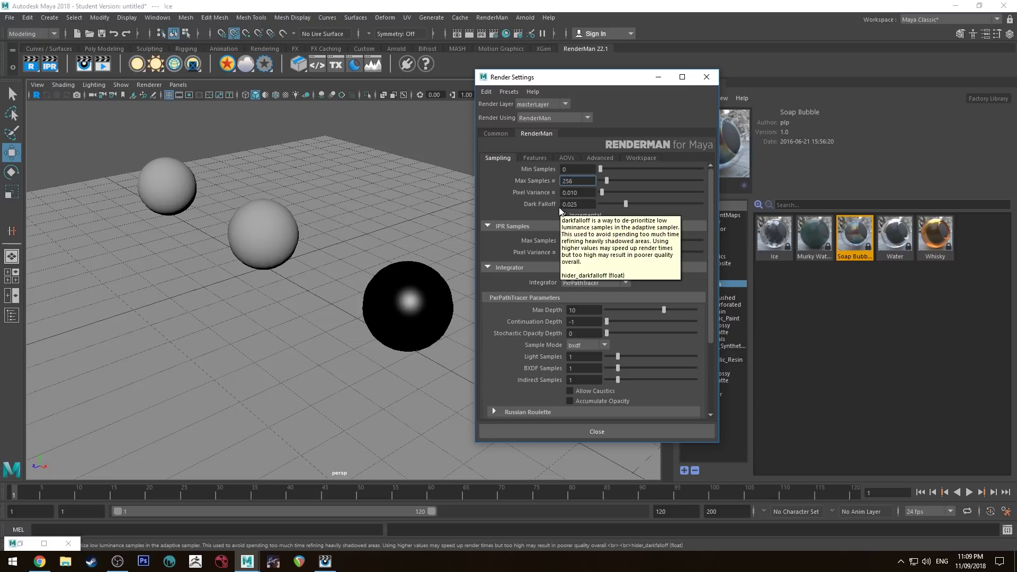
Close Render Settings and delete the three test spheres
click(707, 77)
alt+drag(407, 316, 389, 264)
click(275, 233)
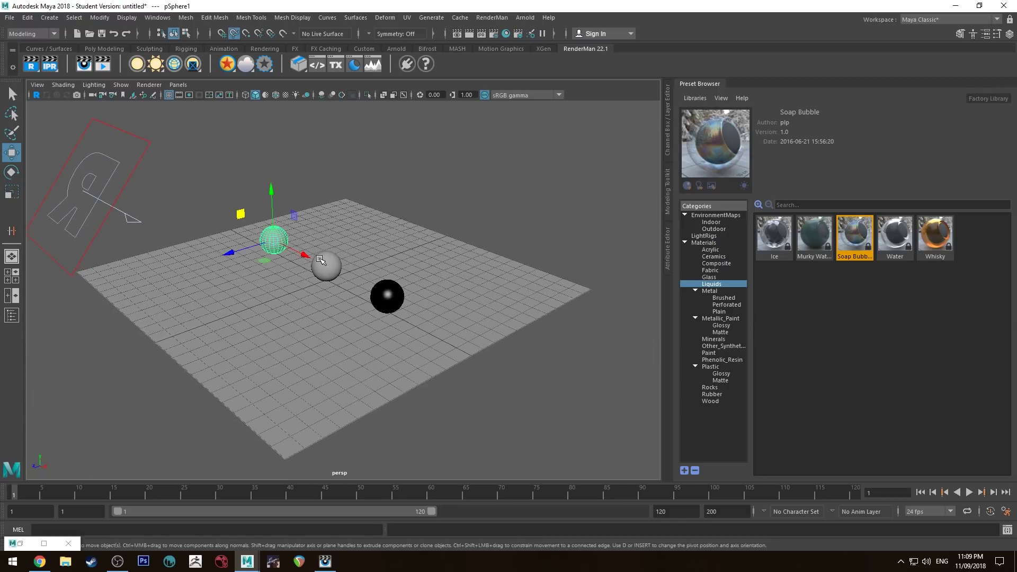
shift+click(326, 265)
shift+click(388, 296)
key(Delete)
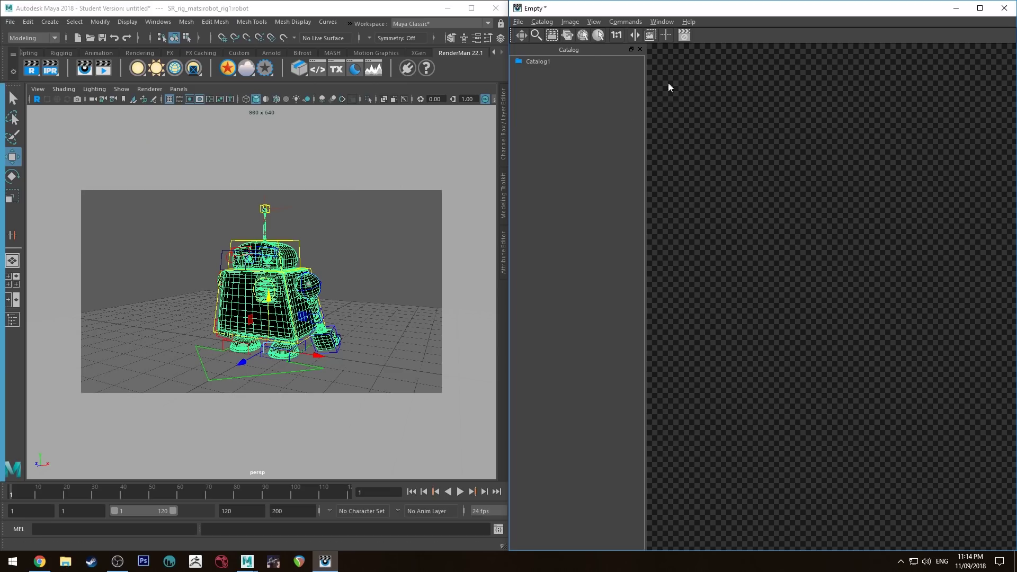
Start the 960×540 IPR render of the wooden robot and adjust the view around it
click(50, 68)
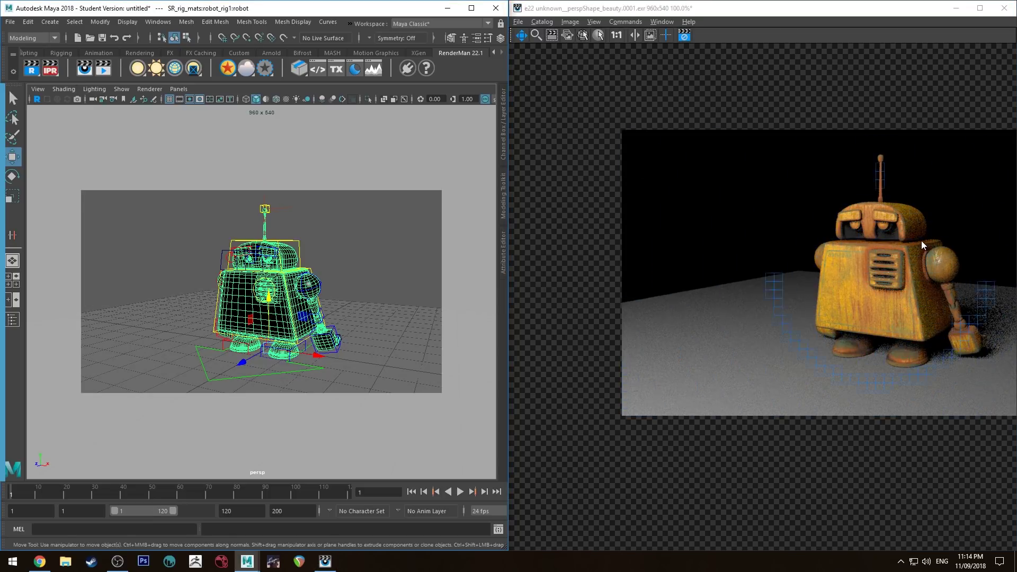
drag(898, 235, 816, 231)
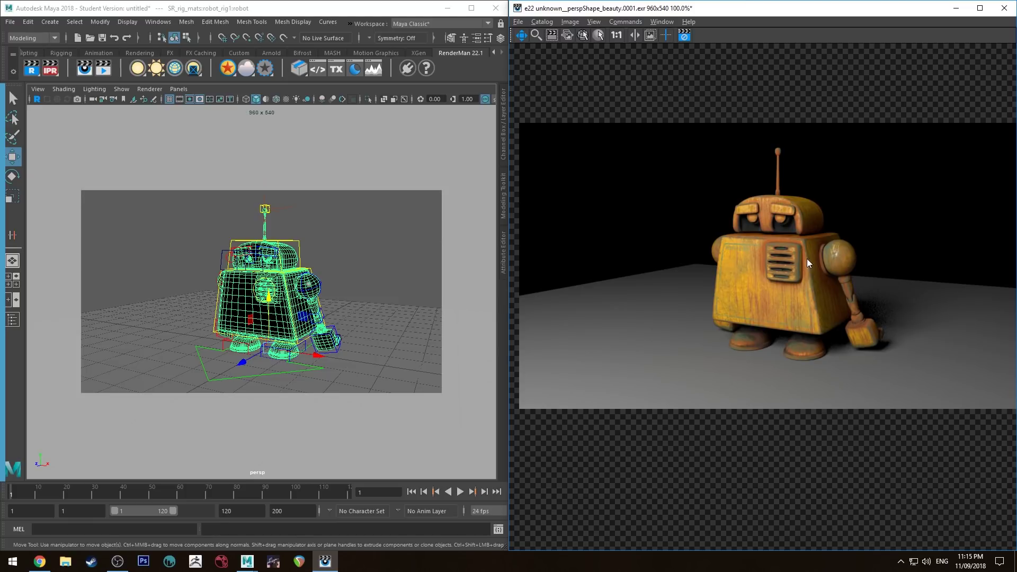
scroll(344, 252, up, 3)
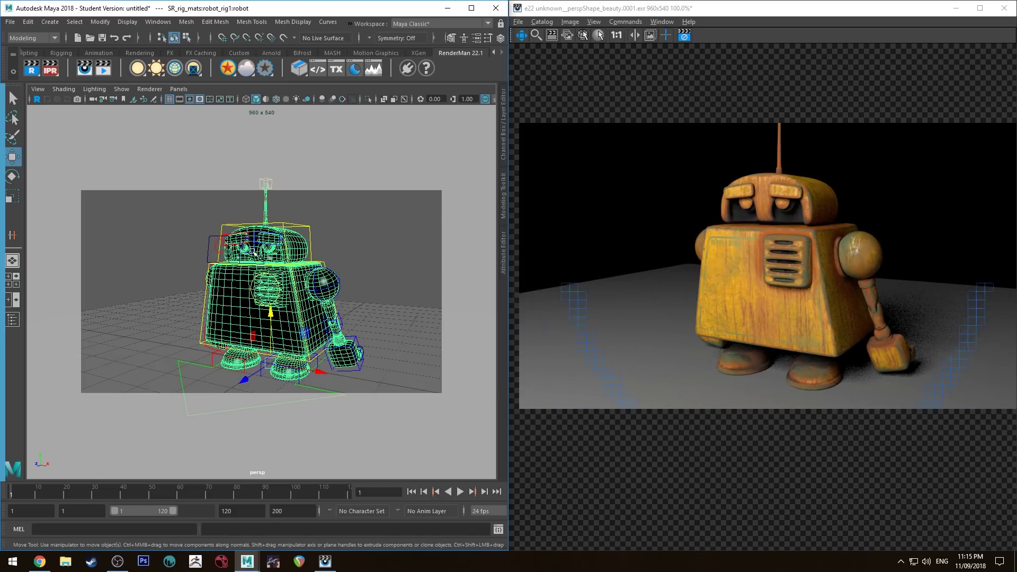
mouse_move(323, 253)
alt+mouse_down()
mouse_move(354, 252)
mouse_move(305, 249)
alt+mouse_up()
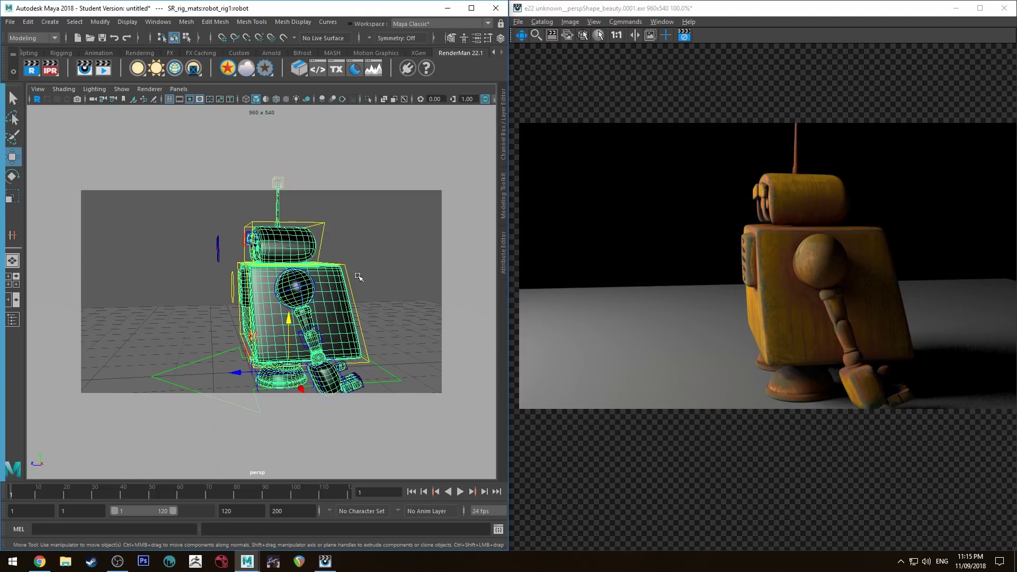
Stop IPR and set the Render Settings image size preset to HD 720
click(690, 36)
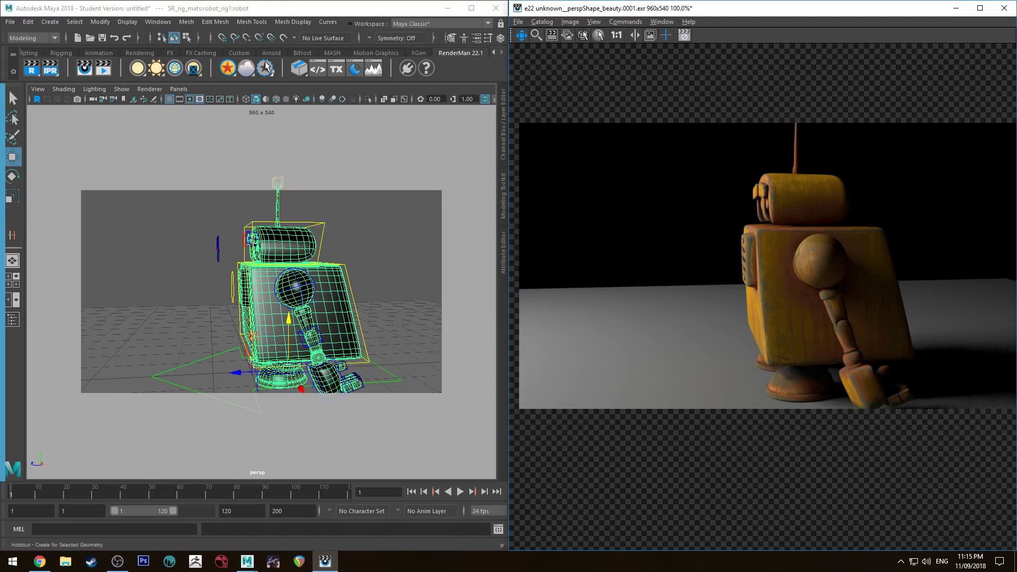
click(476, 8)
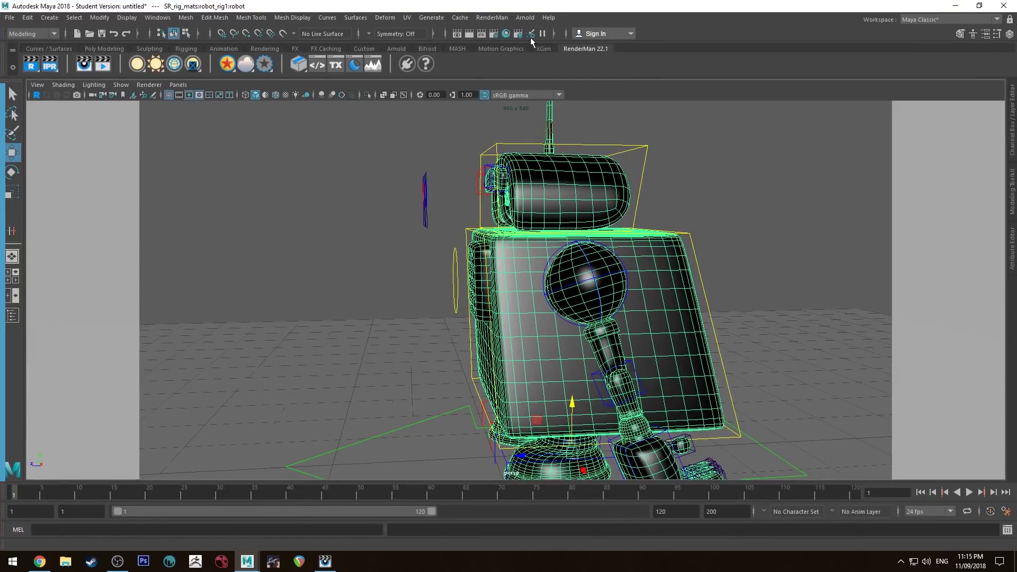
click(497, 33)
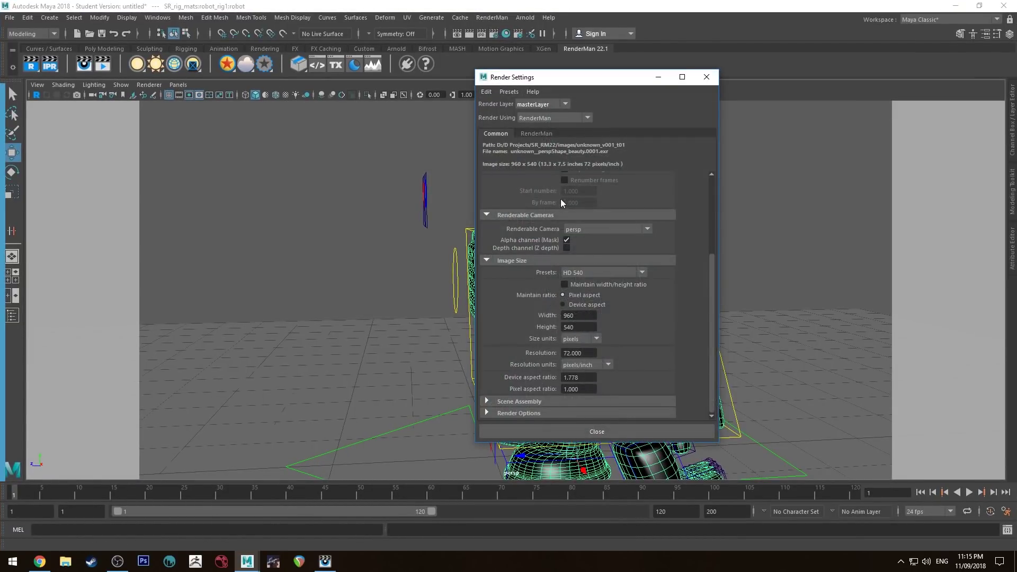
click(602, 271)
click(594, 358)
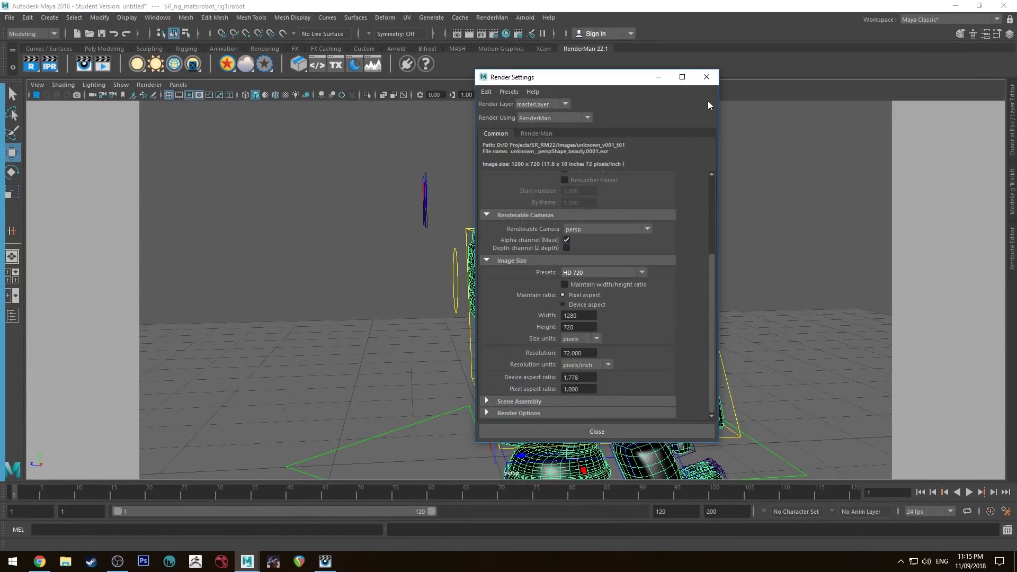
click(708, 77)
click(978, 5)
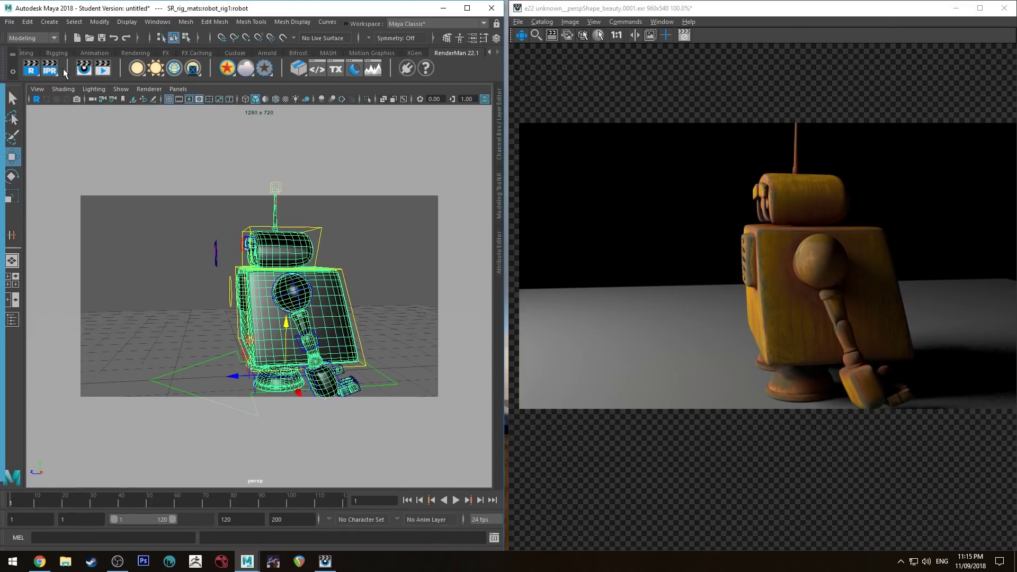
Restart the IPR render at 1280×720 and reposition the camera on the robot
click(31, 68)
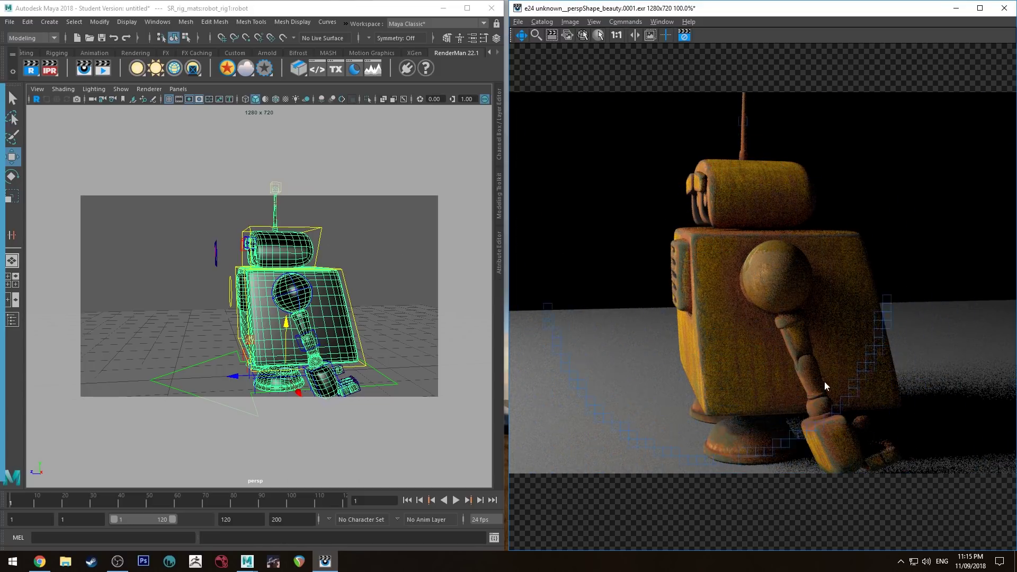
alt+drag(386, 289, 266, 269)
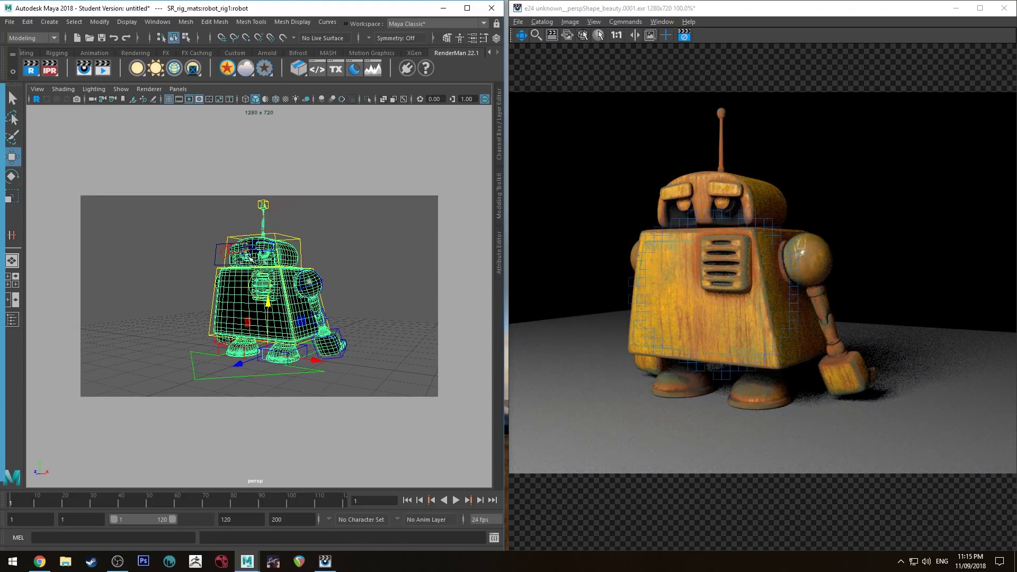
alt+middle_drag(182, 245, 199, 251)
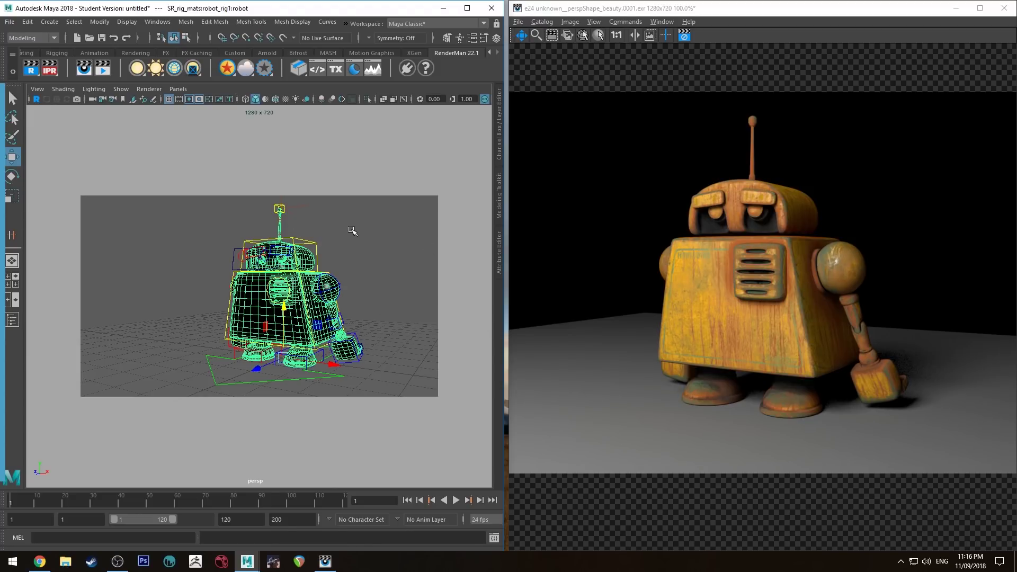
Dolly close to the robot, orbit to a side angle, and frame the whole robot
alt+drag(359, 229, 307, 285)
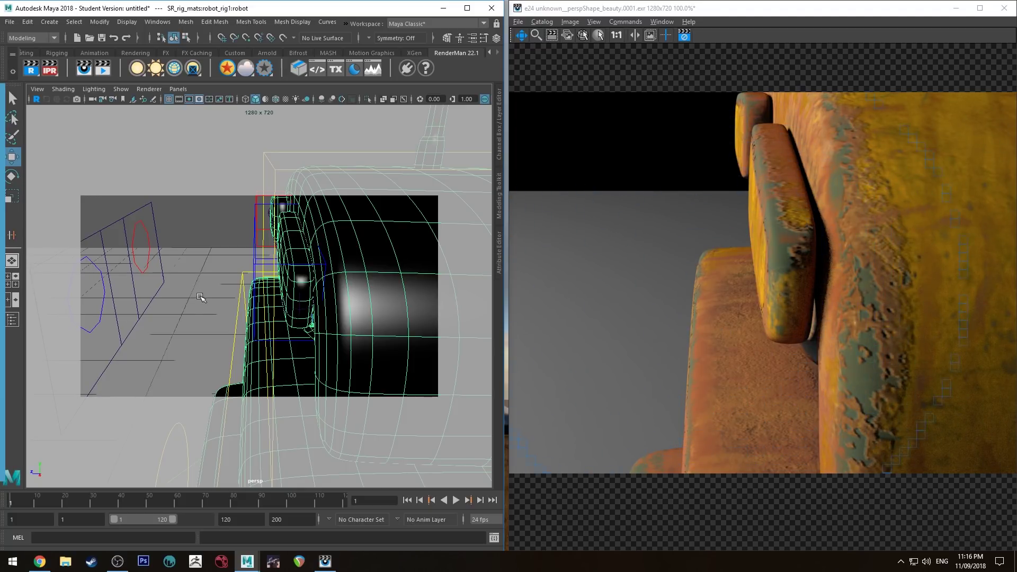
alt+drag(229, 283, 293, 284)
key(f)
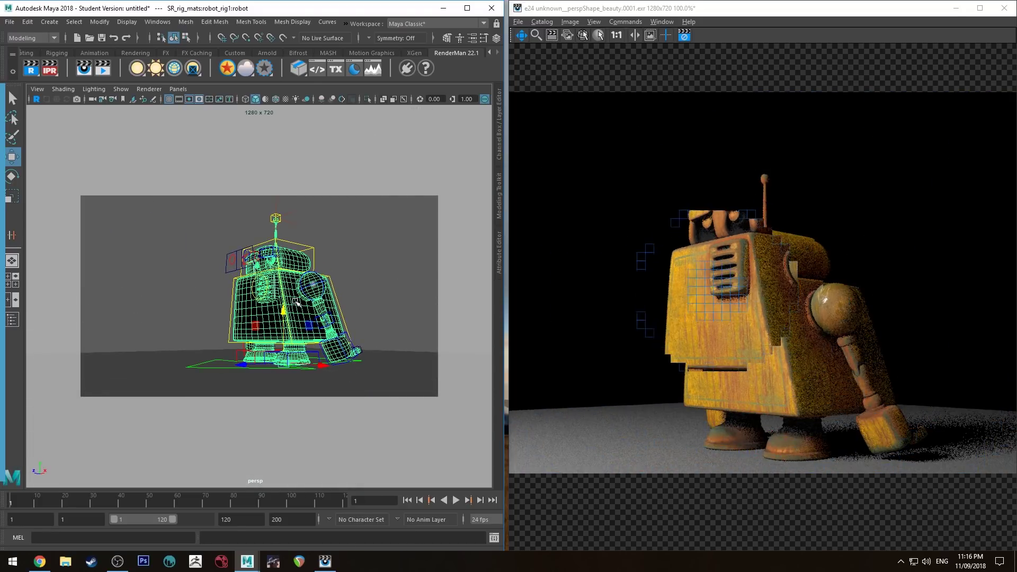